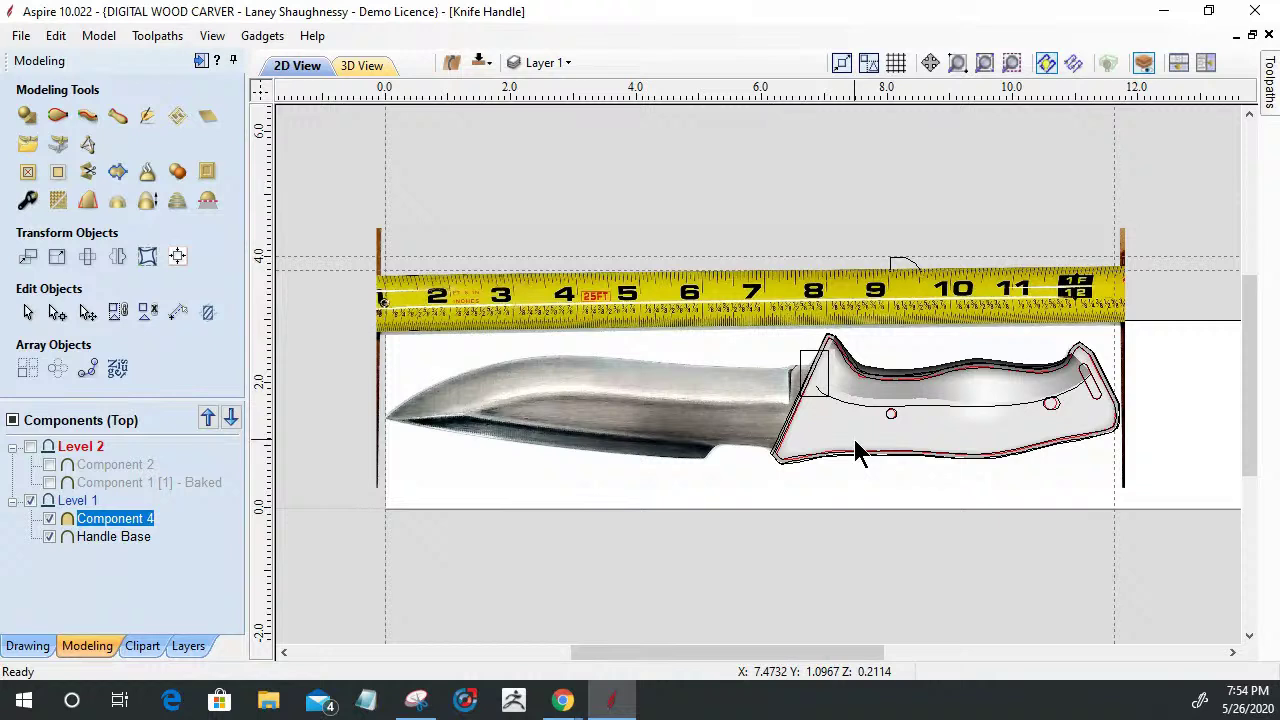
Hide the Bitmap Layer and turn off all Level 1 components, leaving the handle vectors in the 2D view
mouse_move(110, 530)
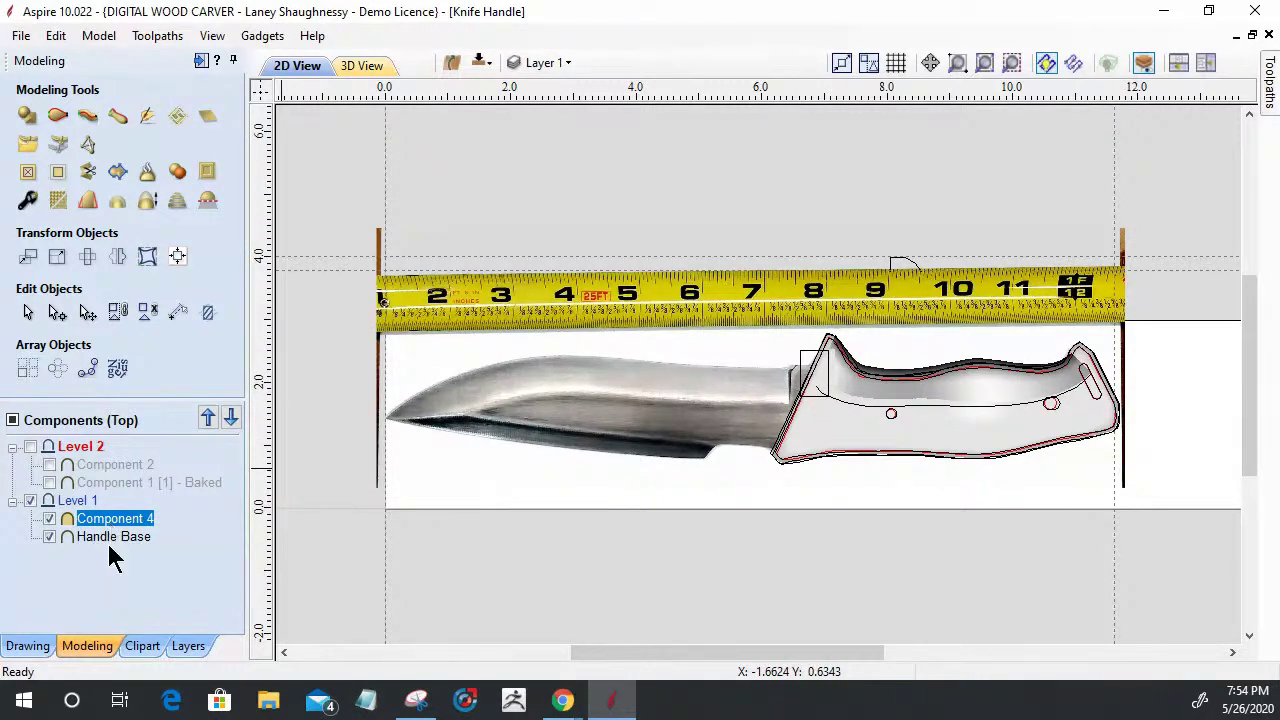
mouse_move(100, 552)
mouse_move(108, 484)
mouse_move(173, 484)
left_click(543, 62)
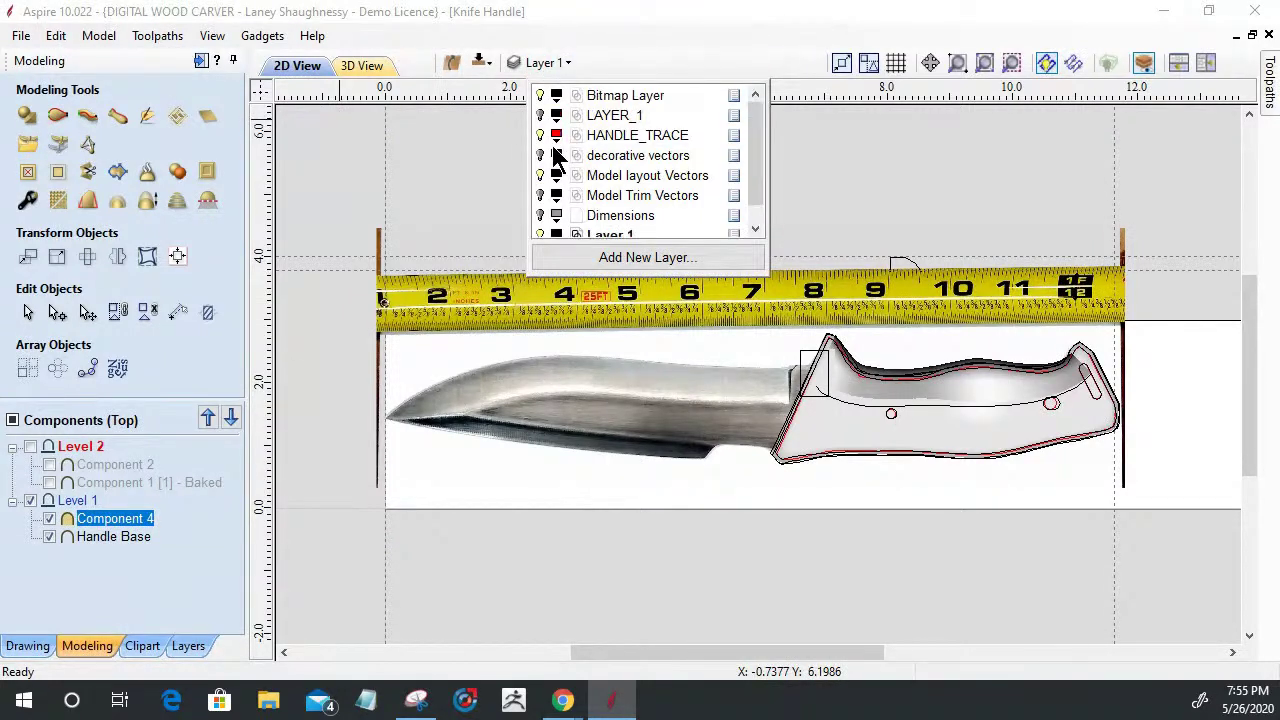
left_click(541, 96)
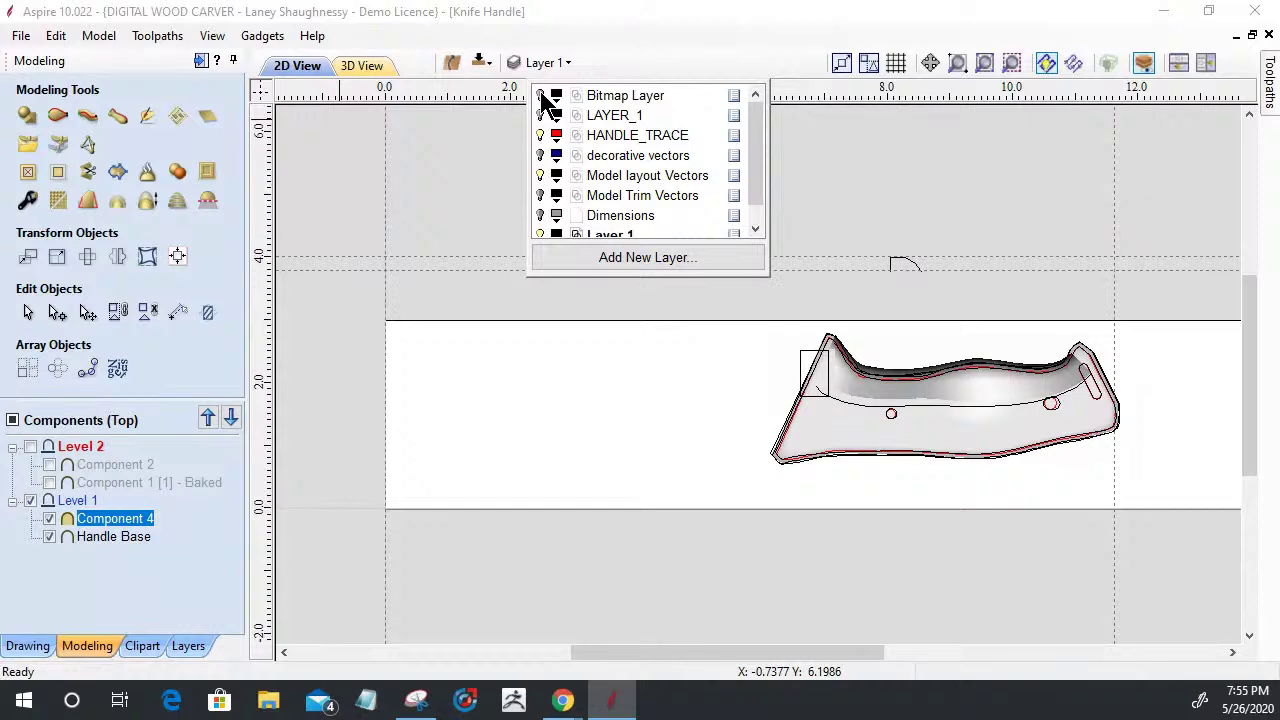
scroll(932, 507, "down", 2)
scroll(1050, 400, "up", 4)
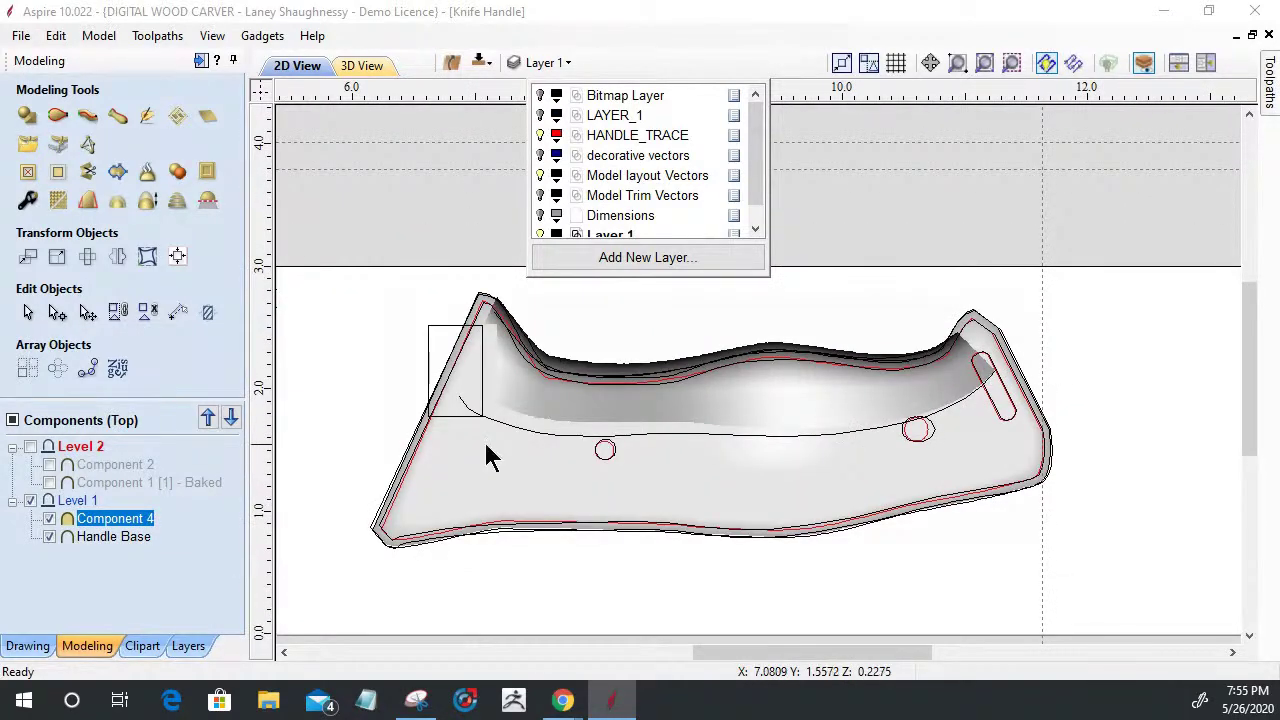
left_click(31, 502)
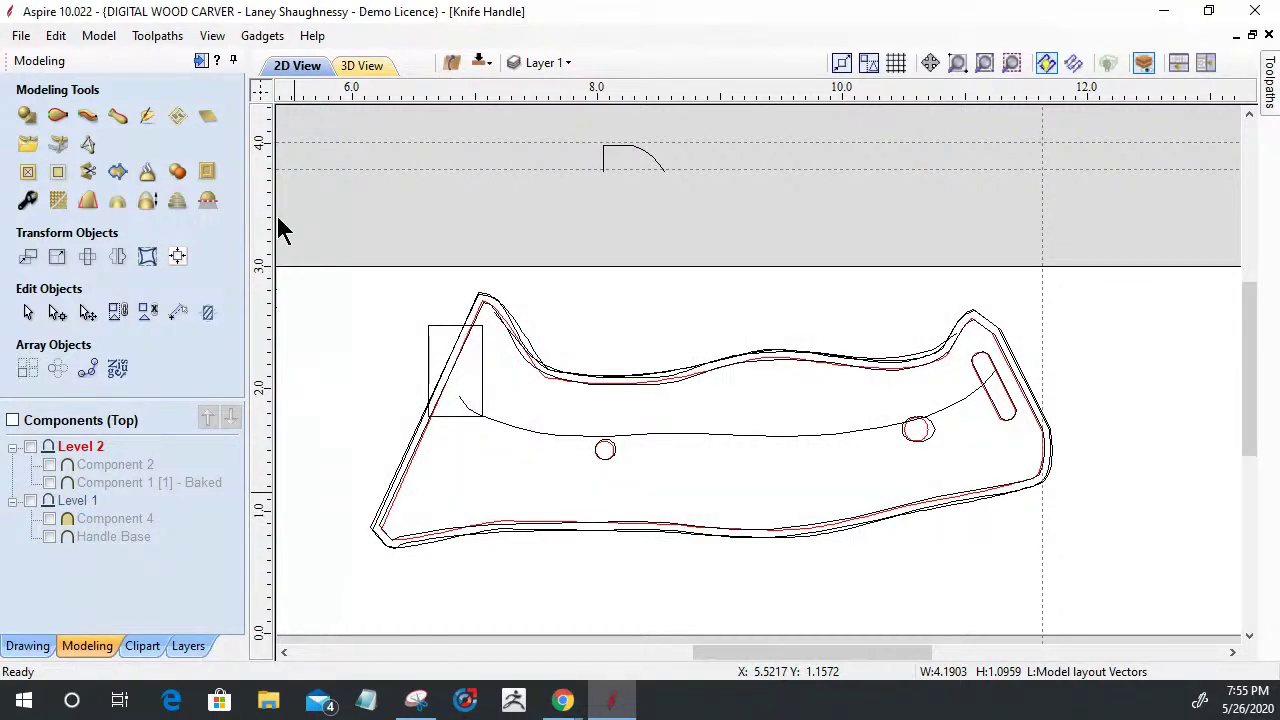
Hide the vectors on Layer 1 and on the Model layout Vectors layer, keeping HANDLE_TRACE displayed
scroll(473, 385, "up", 2)
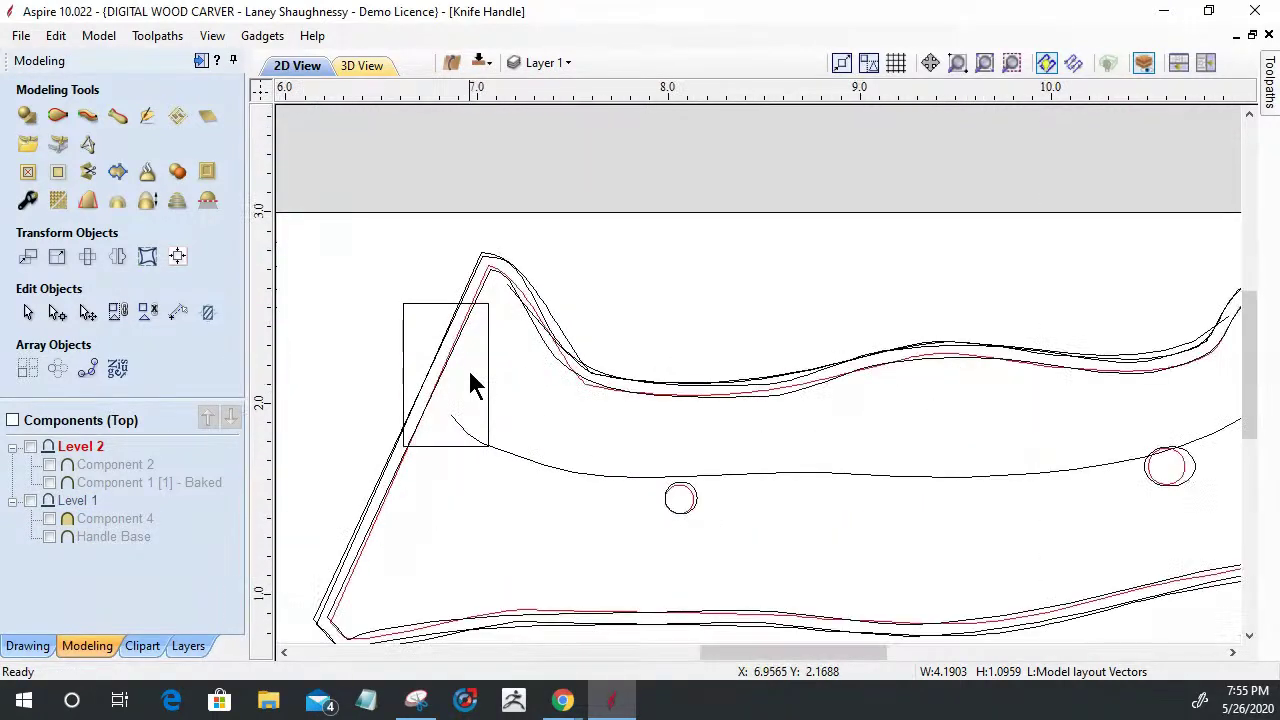
left_click(600, 62)
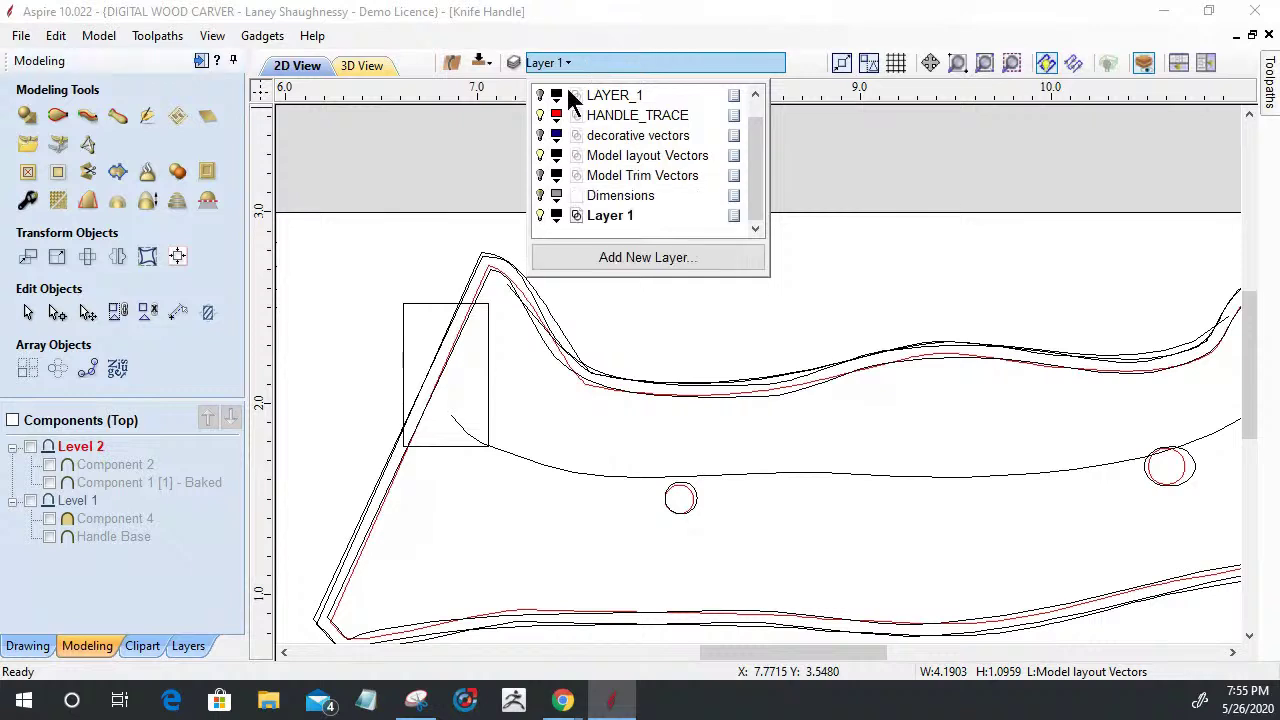
left_click(541, 215)
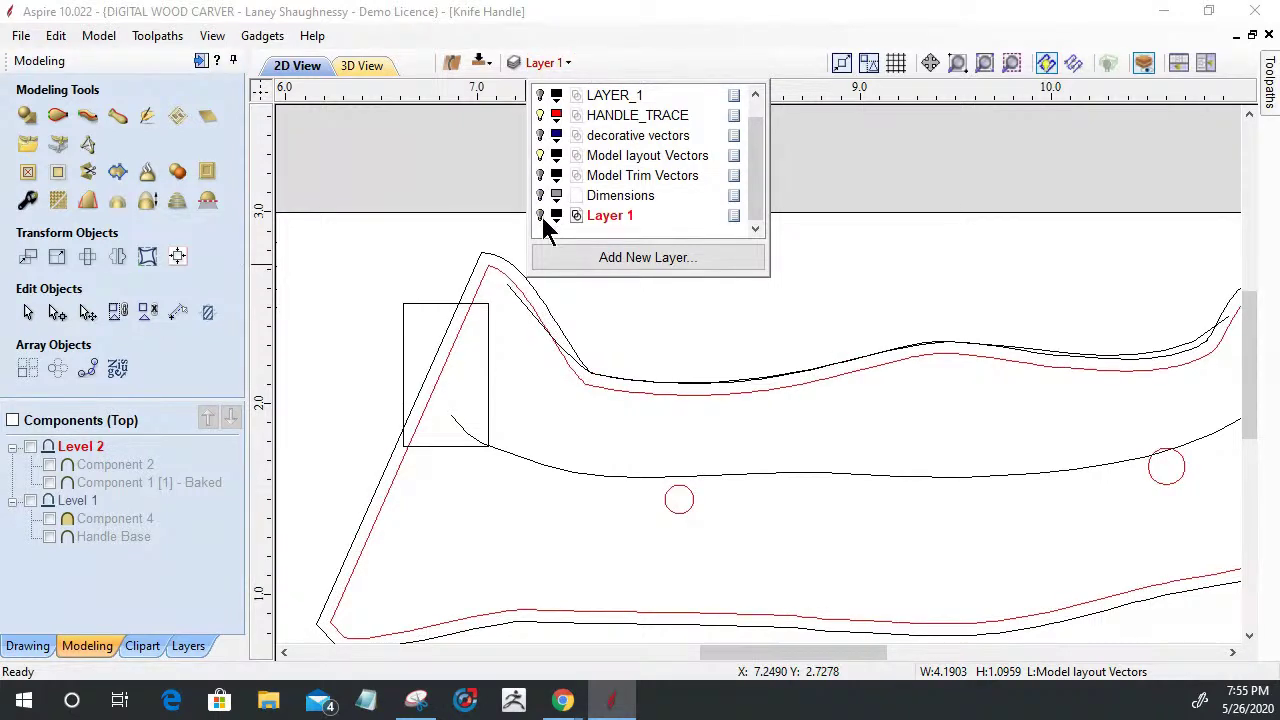
left_click(540, 156)
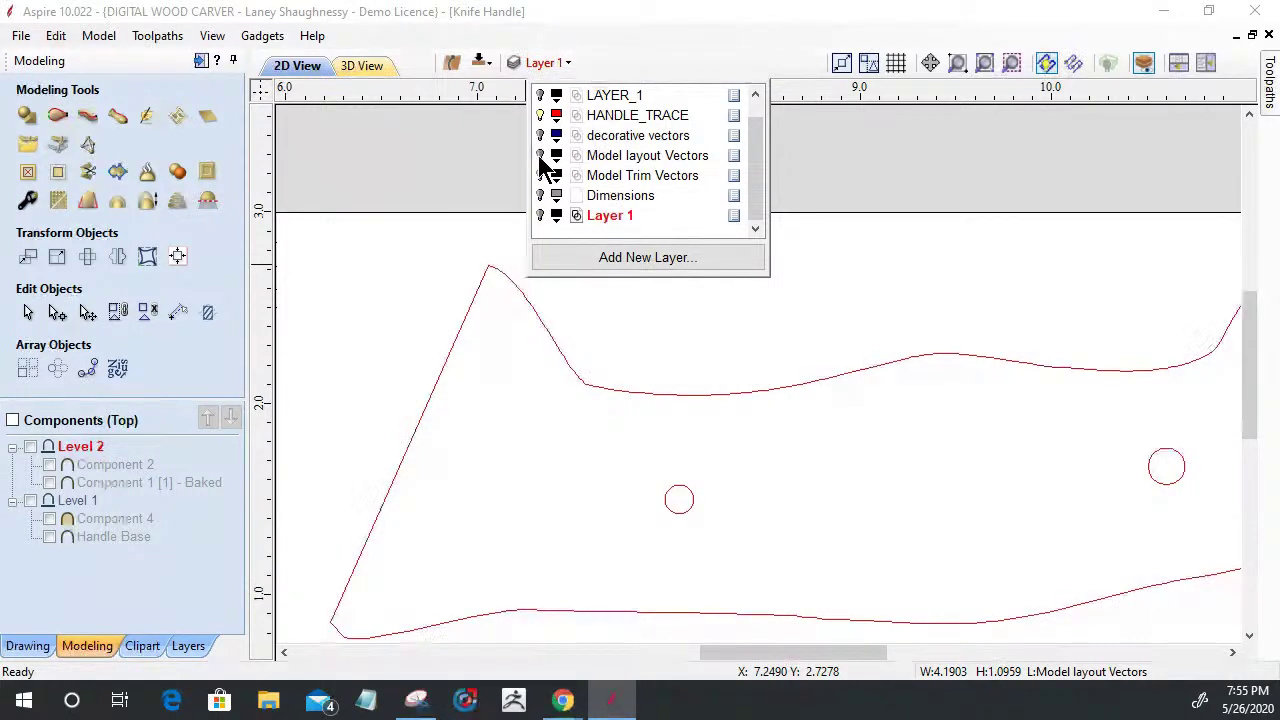
scroll(777, 351, "down", 3)
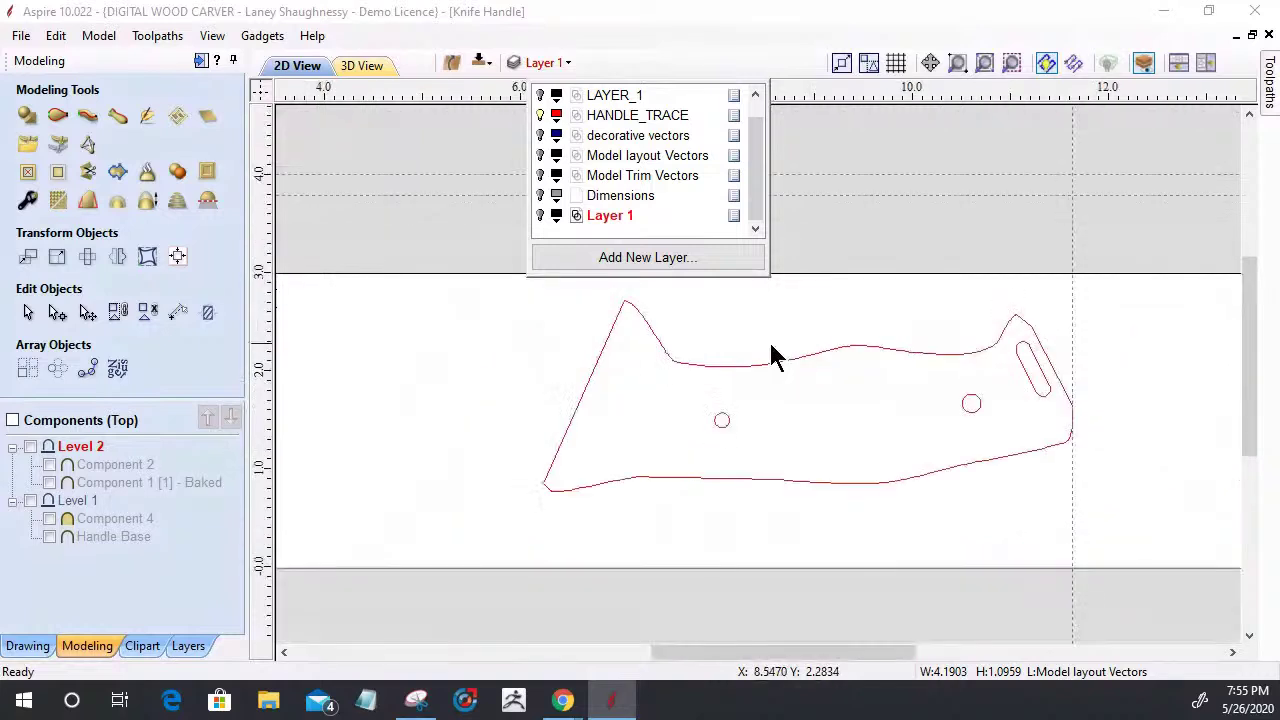
Make HANDLE_TRACE the active layer and show the Model layout Vectors layer again
left_click(638, 118)
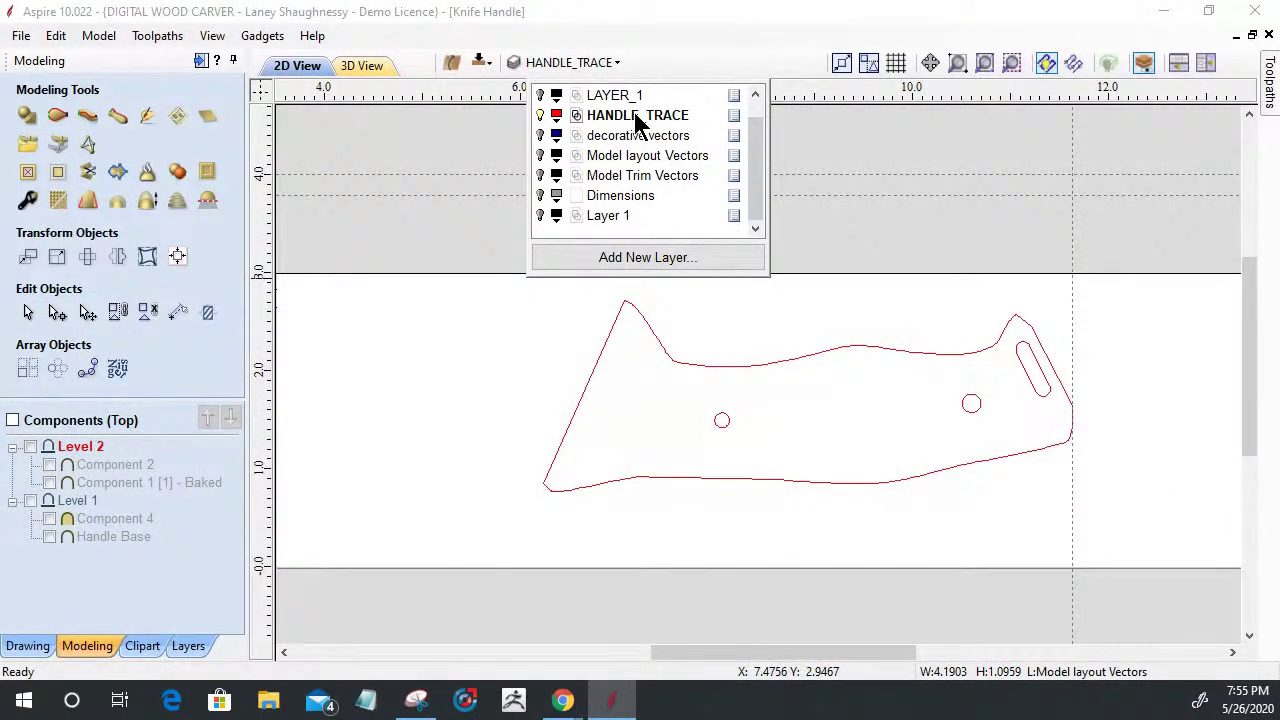
left_click(540, 136)
left_click(541, 156)
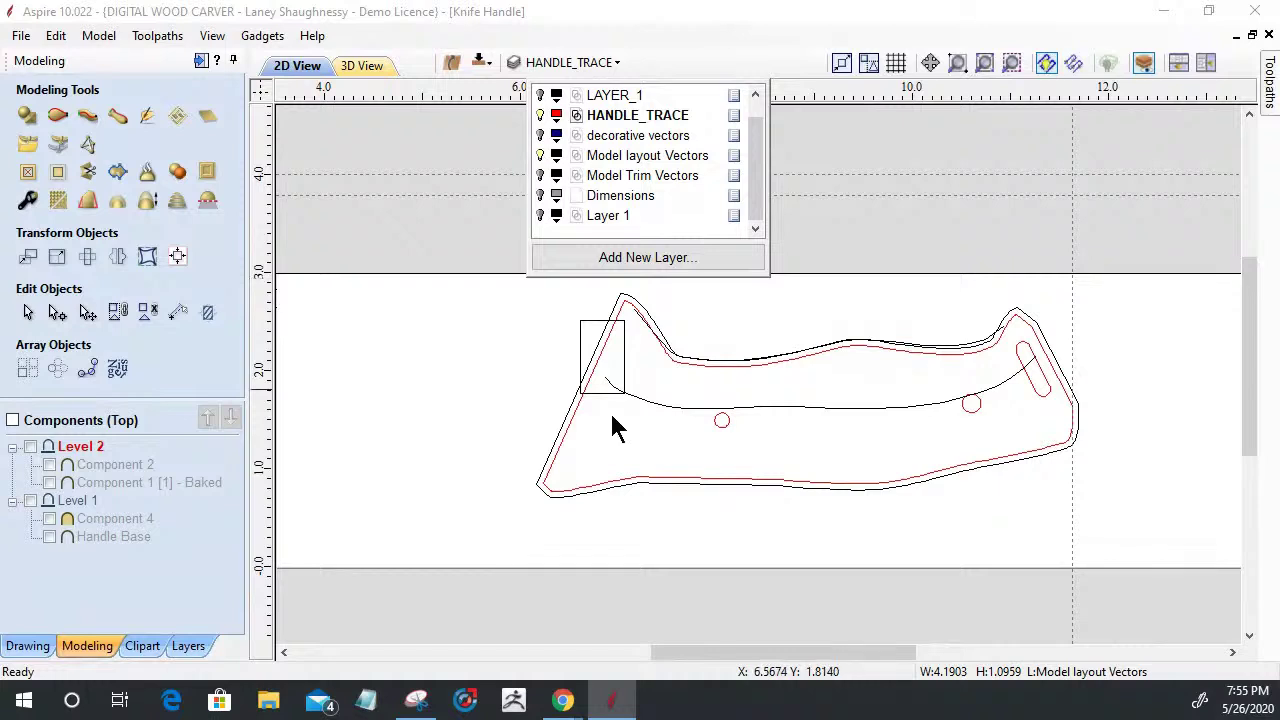
Examine the model layout vectors: the outer handle outline, the upper and lower rail curves, and the cross-section profile above the material
scroll(631, 394, "up", 3)
left_click(474, 526)
left_click(473, 528)
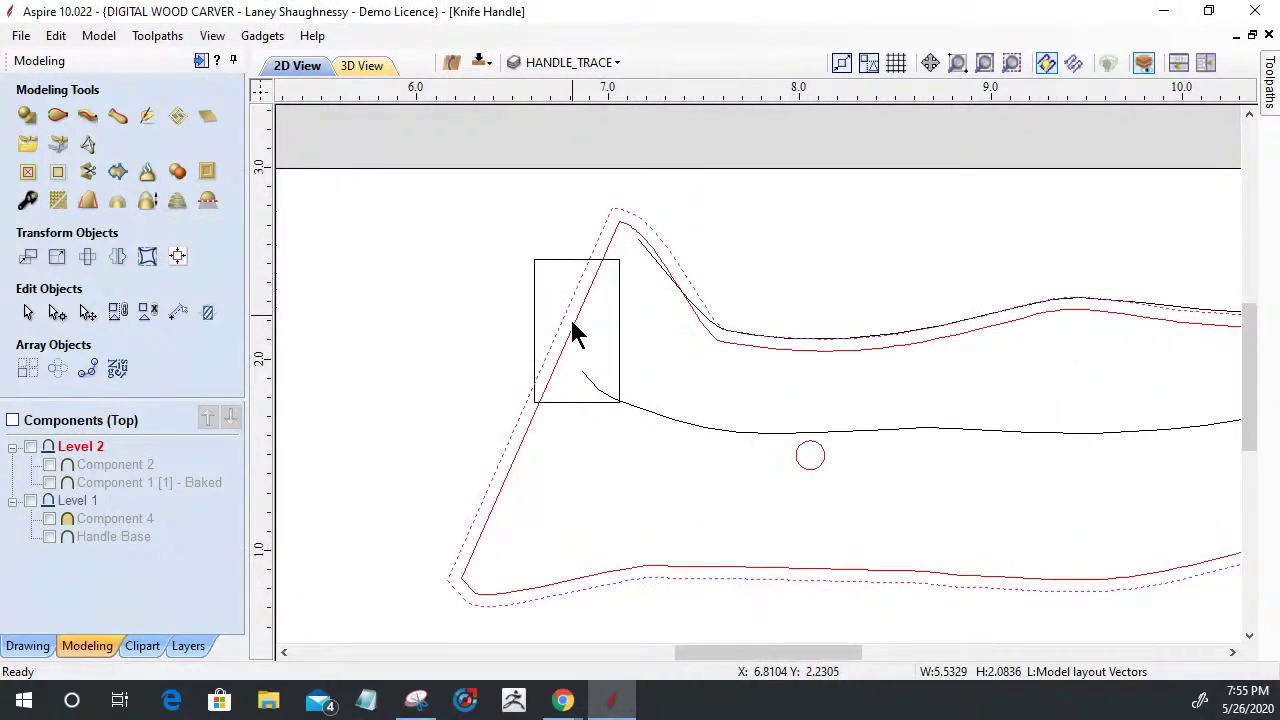
left_click(652, 284)
left_click(643, 408)
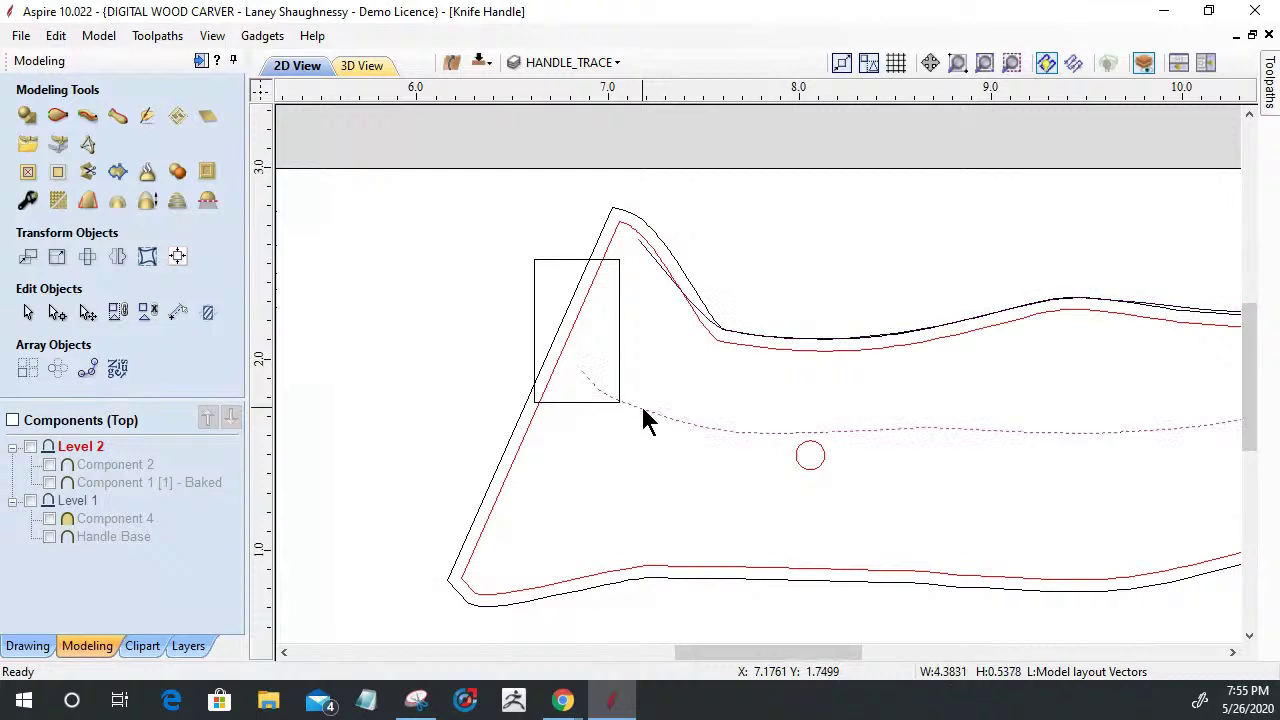
left_click(663, 287)
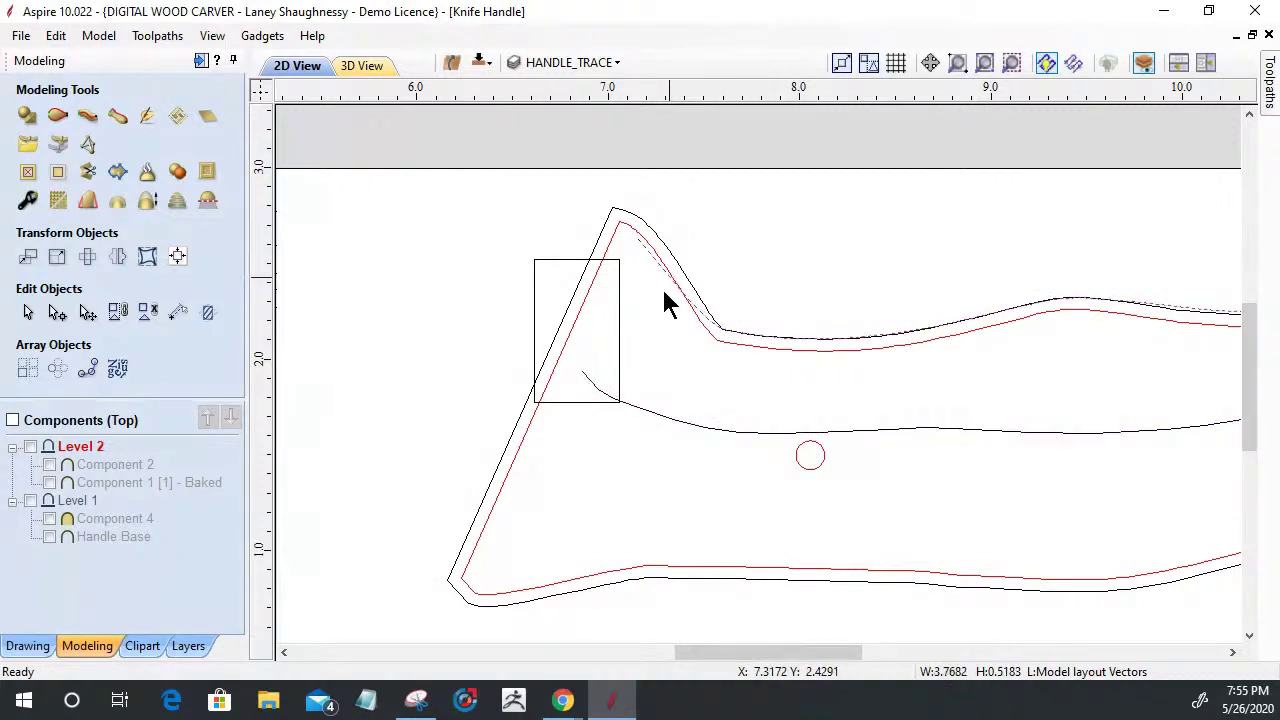
left_click(645, 413)
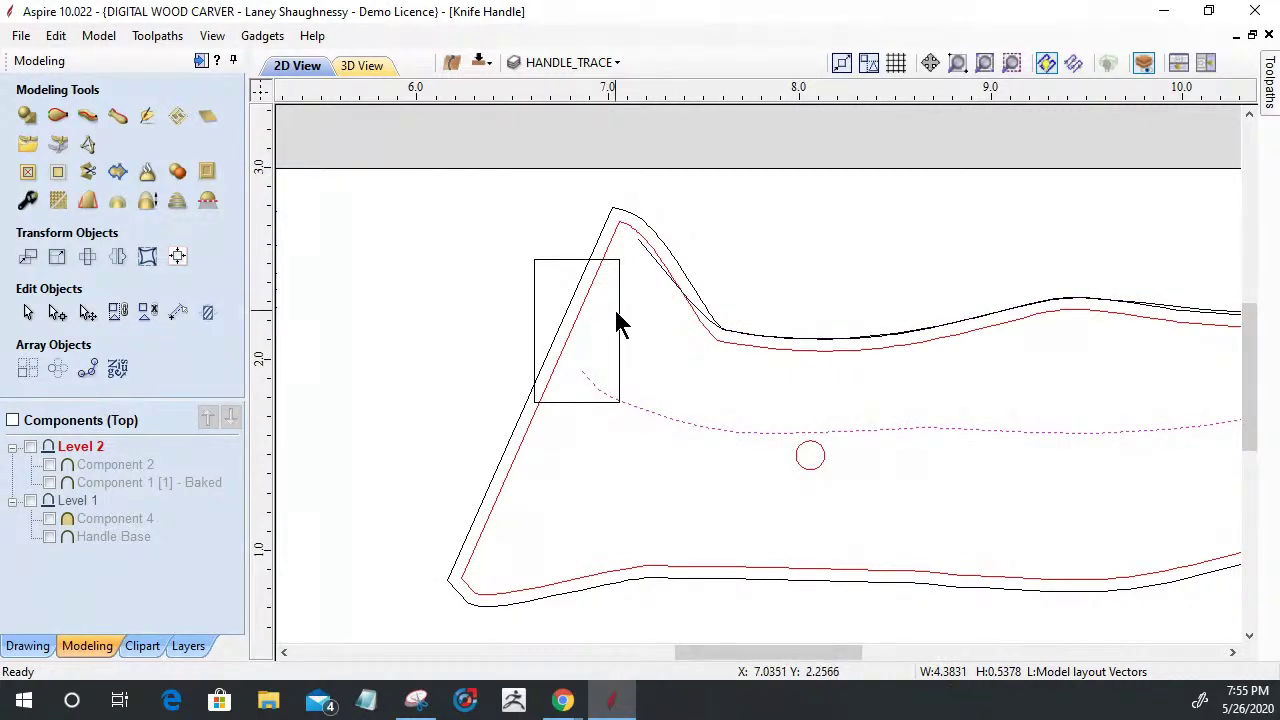
key("Escape")
scroll(622, 395, "down", 2)
scroll(723, 246, "down", 2)
scroll(711, 257, "up", 6)
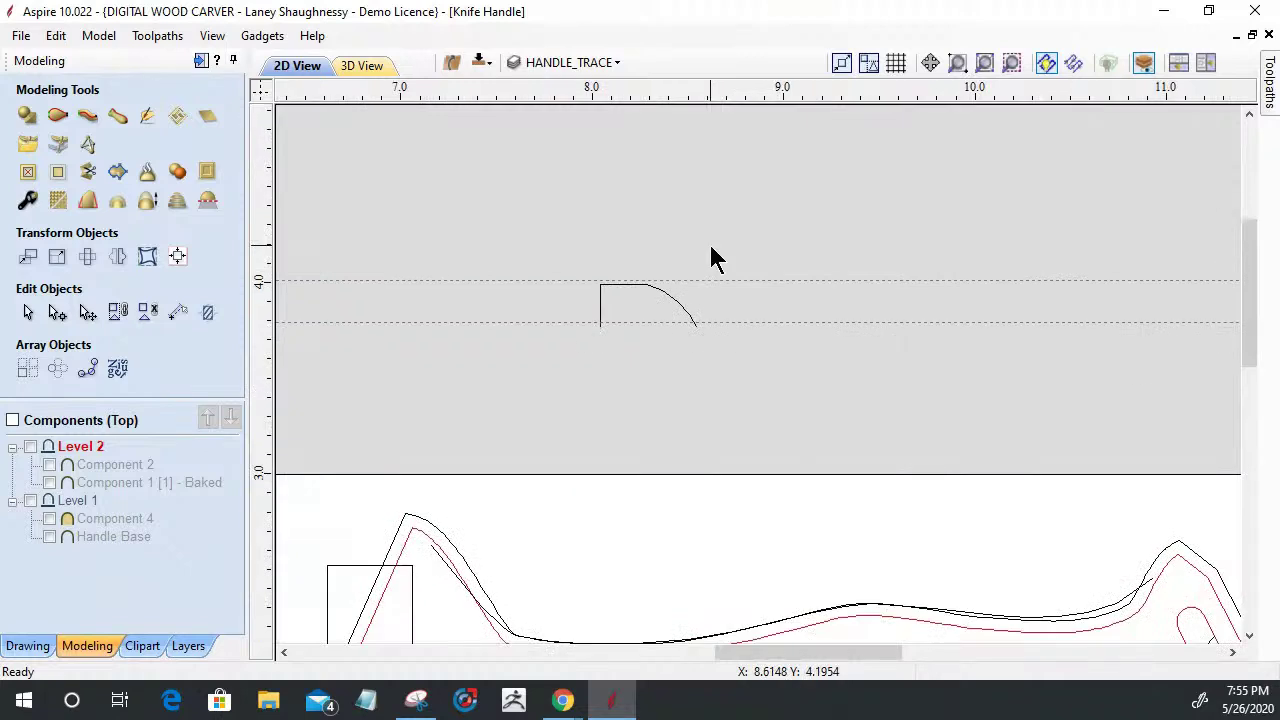
scroll(771, 451, "down", 2)
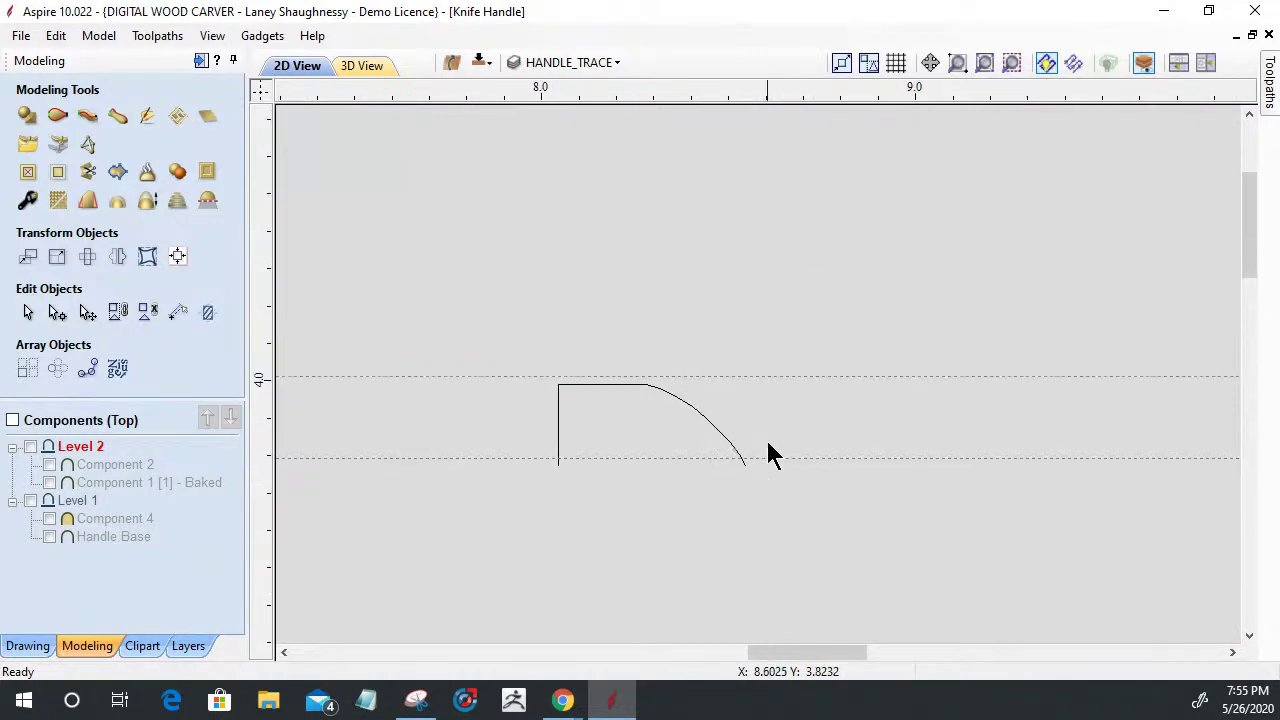
Arrange the 2D and 3D views side by side with the handle vectors in the 2D view
left_click(1205, 63)
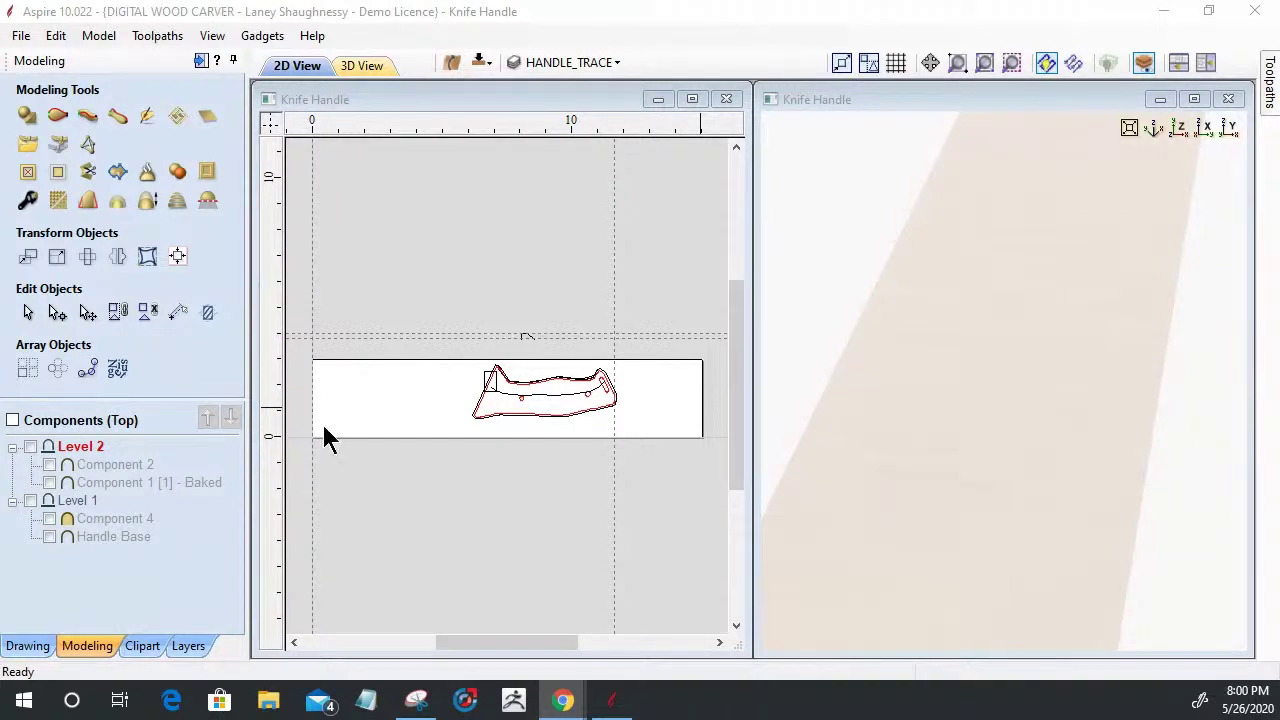
mouse_move(619, 702)
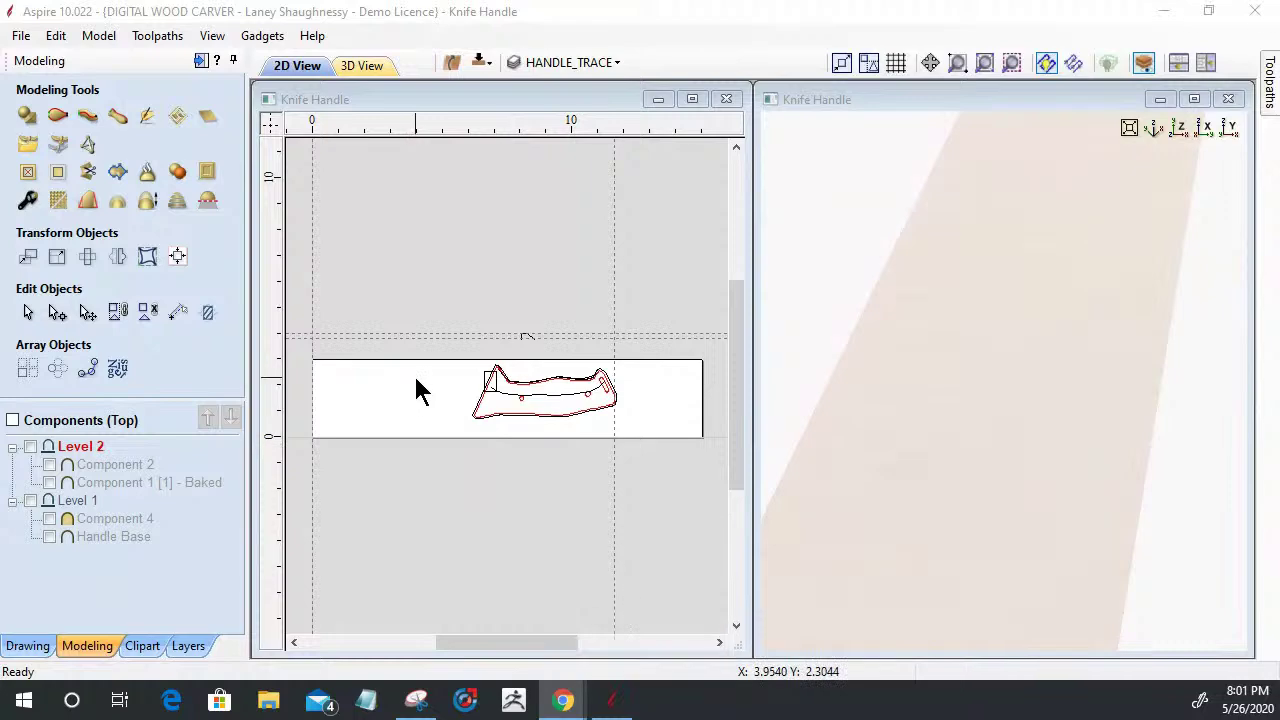
scroll(488, 405, "up", 2)
scroll(520, 410, "down", 3)
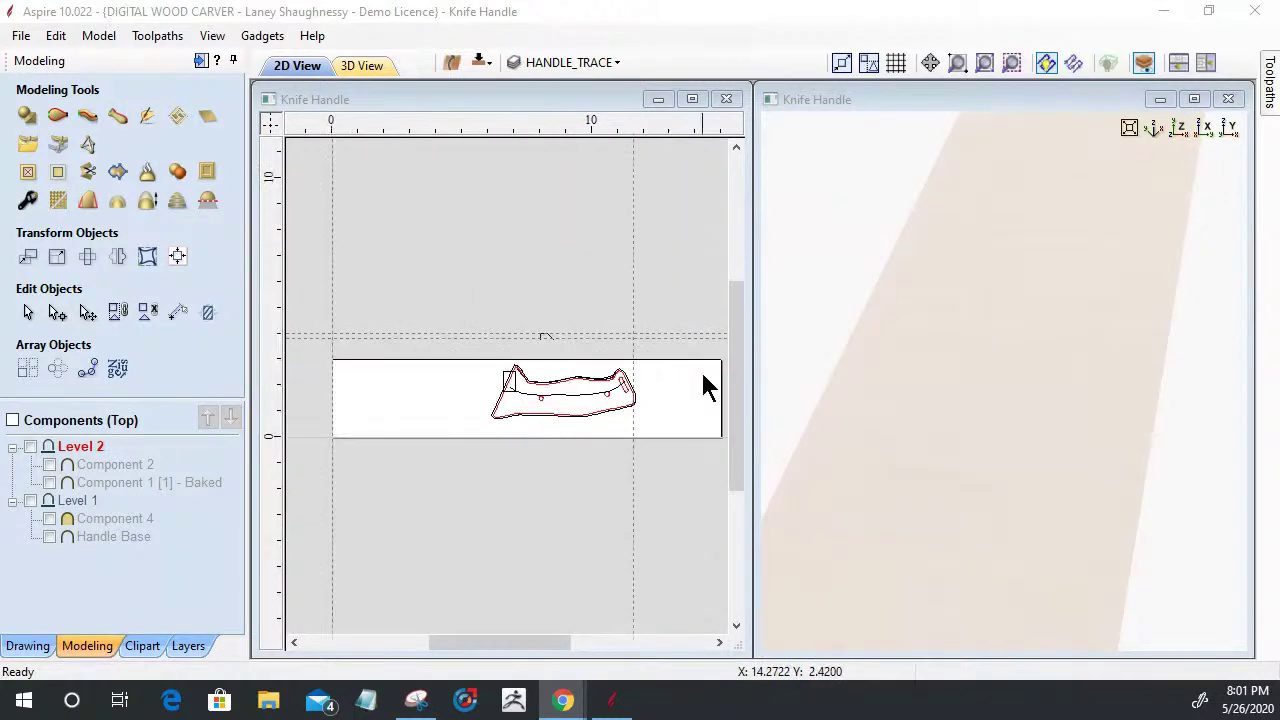
scroll(645, 375, "up", 5)
scroll(563, 409, "down", 4)
scroll(549, 429, "up", 2)
scroll(518, 408, "down", 2)
scroll(609, 374, "up", 4)
scroll(609, 374, "down", 2)
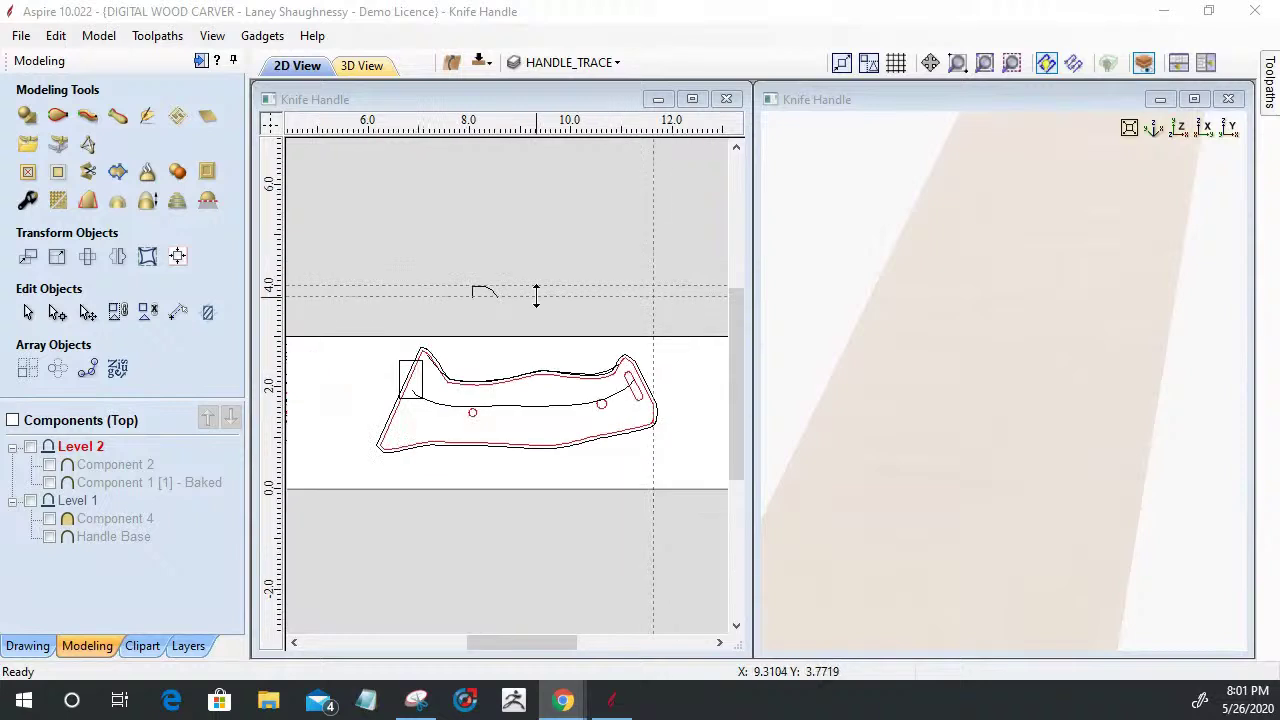
Examine how the layout vectors follow the handle's upper edge between the blade end and the butt end
scroll(522, 300, "up", 2)
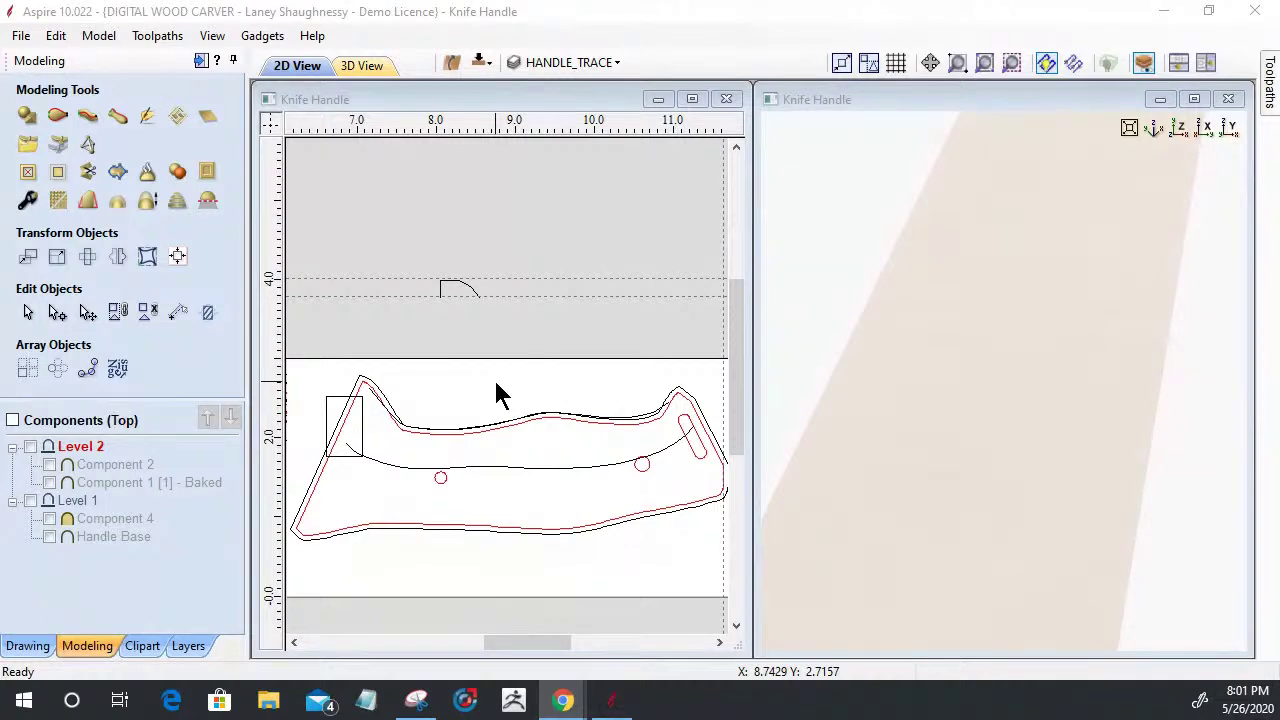
scroll(497, 393, "up", 1)
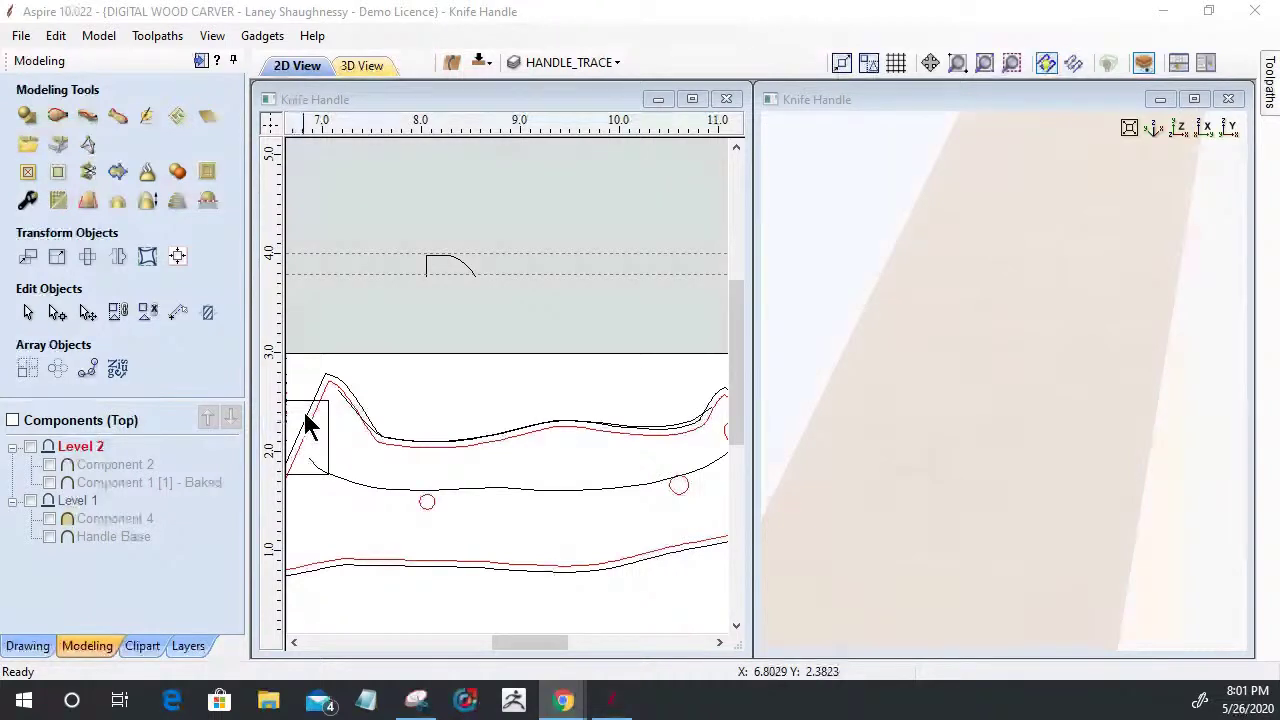
scroll(305, 415, "up", 3)
scroll(447, 420, "down", 4)
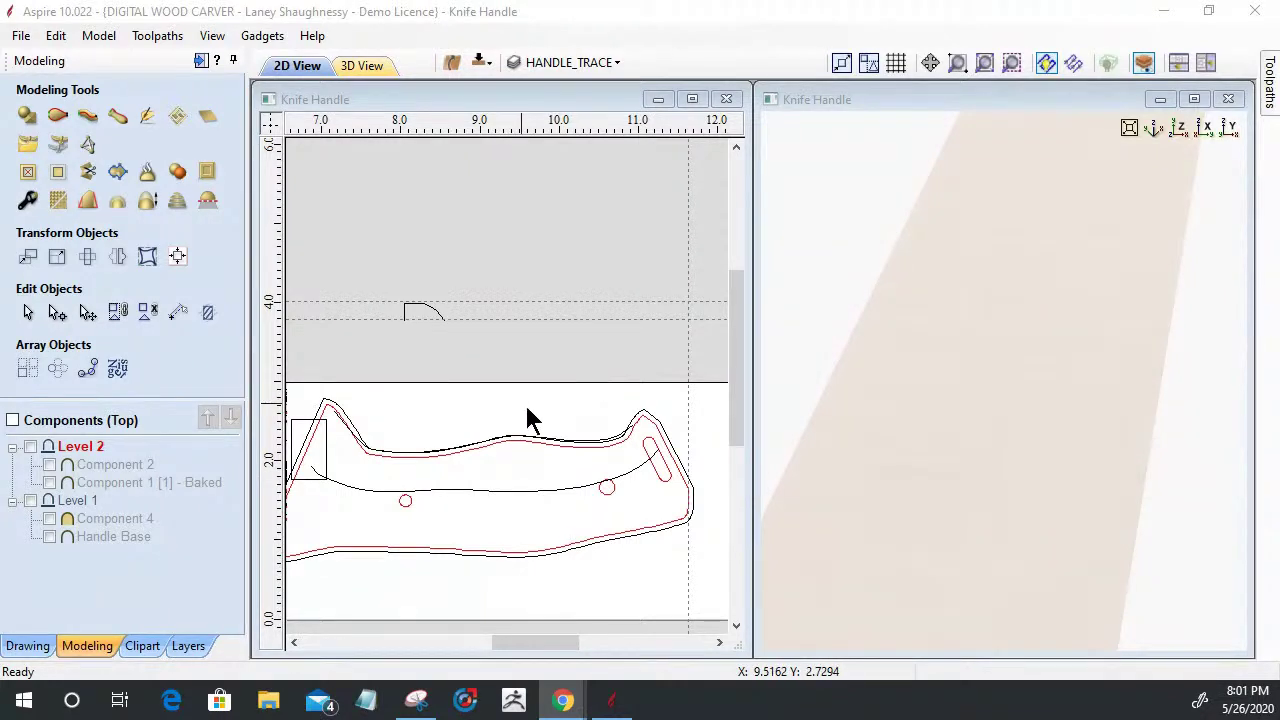
scroll(558, 420, "up", 2)
scroll(558, 420, "up", 2)
scroll(558, 420, "down", 5)
scroll(390, 420, "up", 3)
scroll(390, 425, "down", 3)
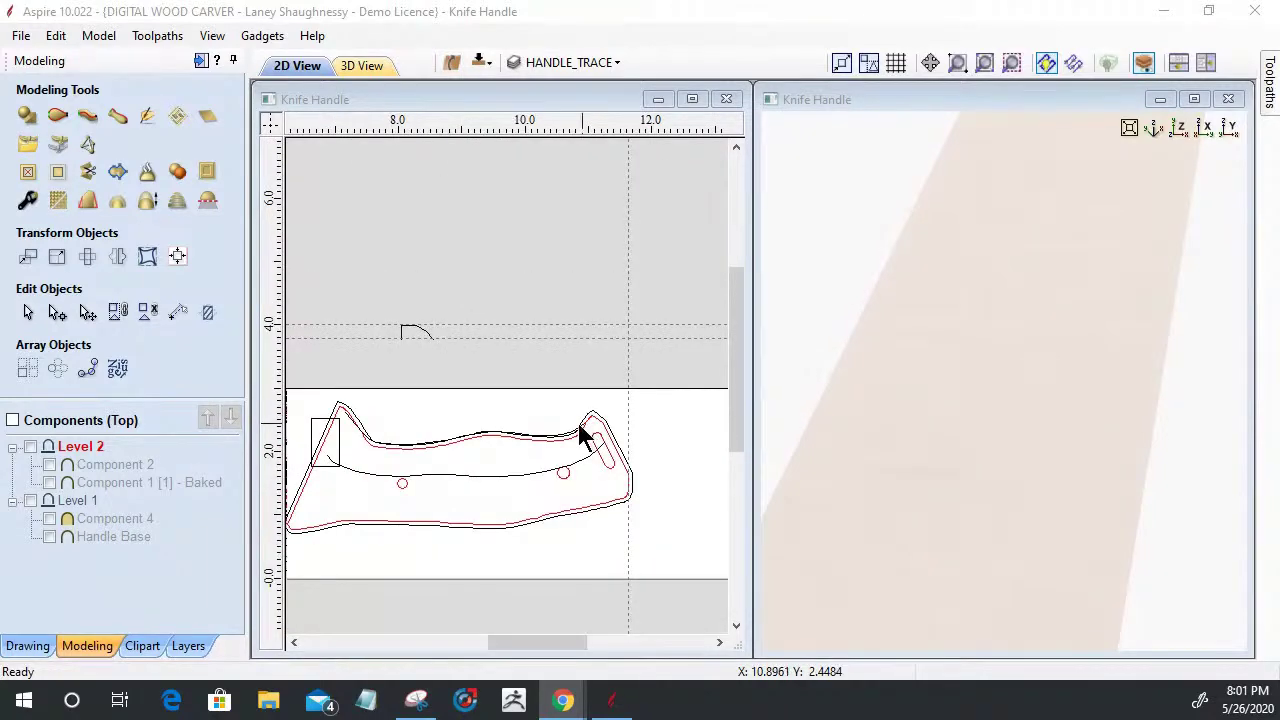
scroll(555, 450, "up", 2)
scroll(555, 450, "up", 1)
scroll(549, 443, "down", 1)
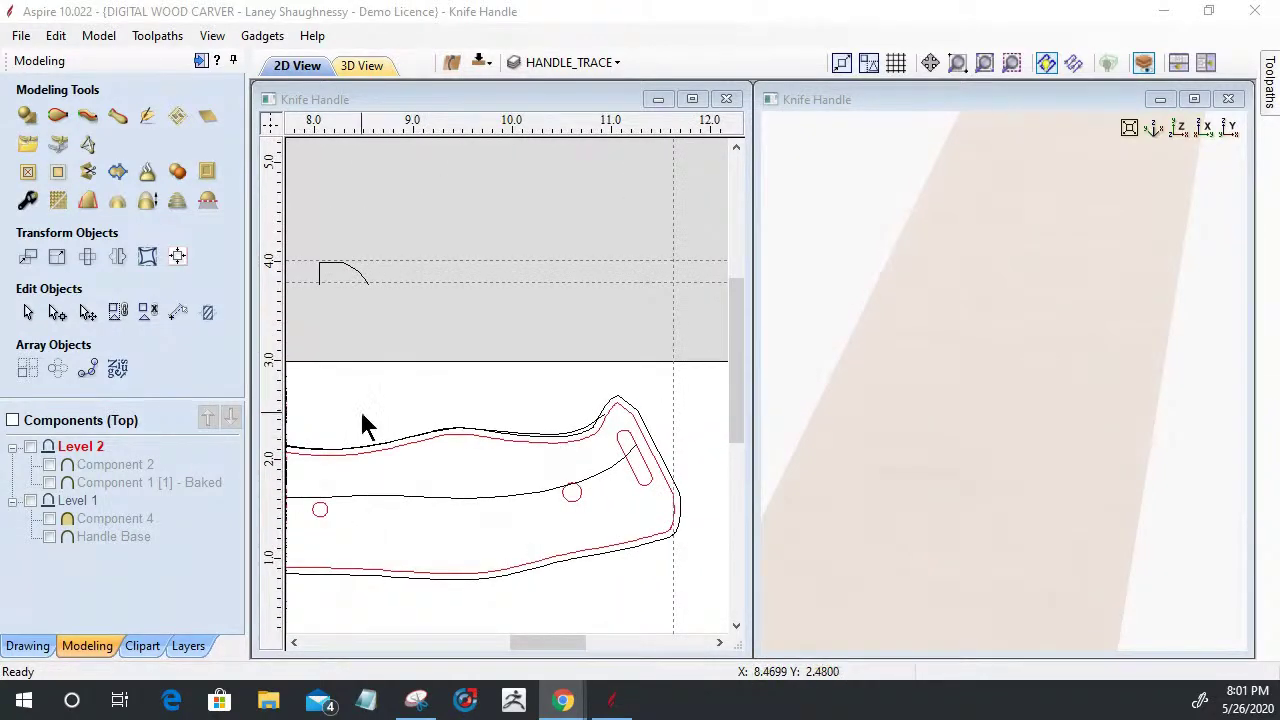
scroll(425, 425, "down", 1)
scroll(425, 425, "down", 1)
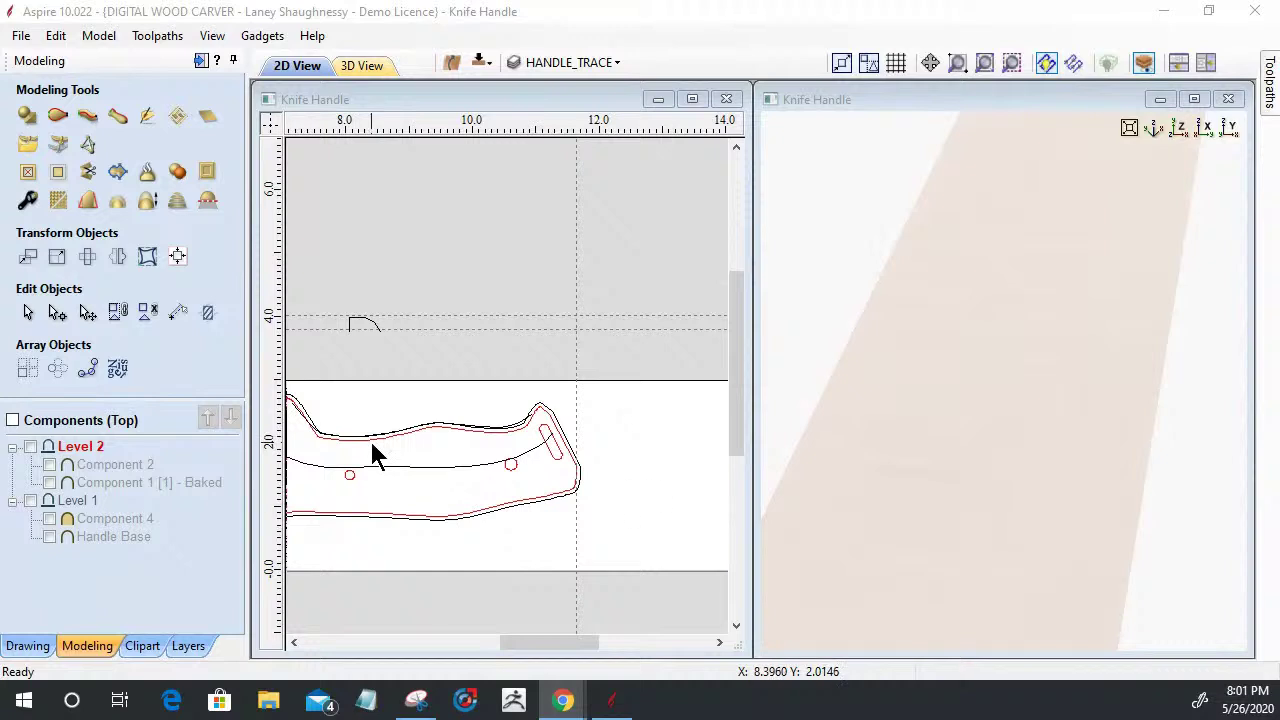
scroll(372, 447, "up", 4)
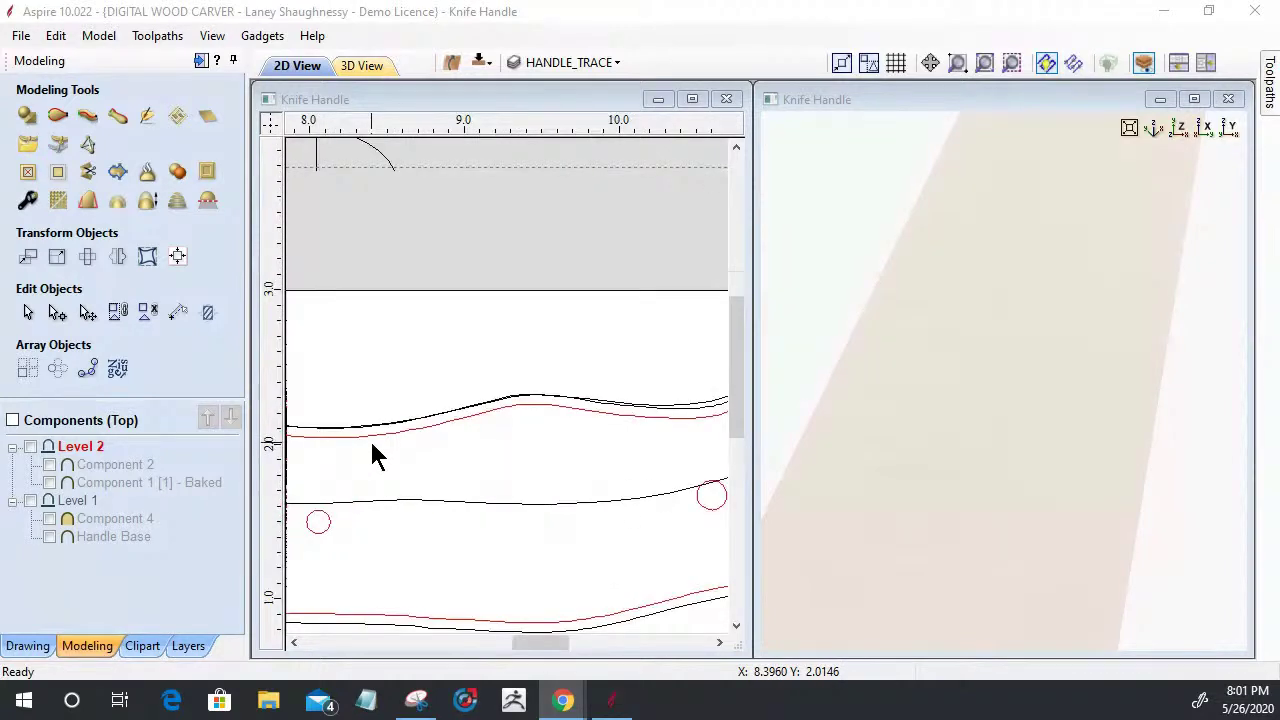
scroll(683, 486, "down", 8)
scroll(565, 440, "up", 4)
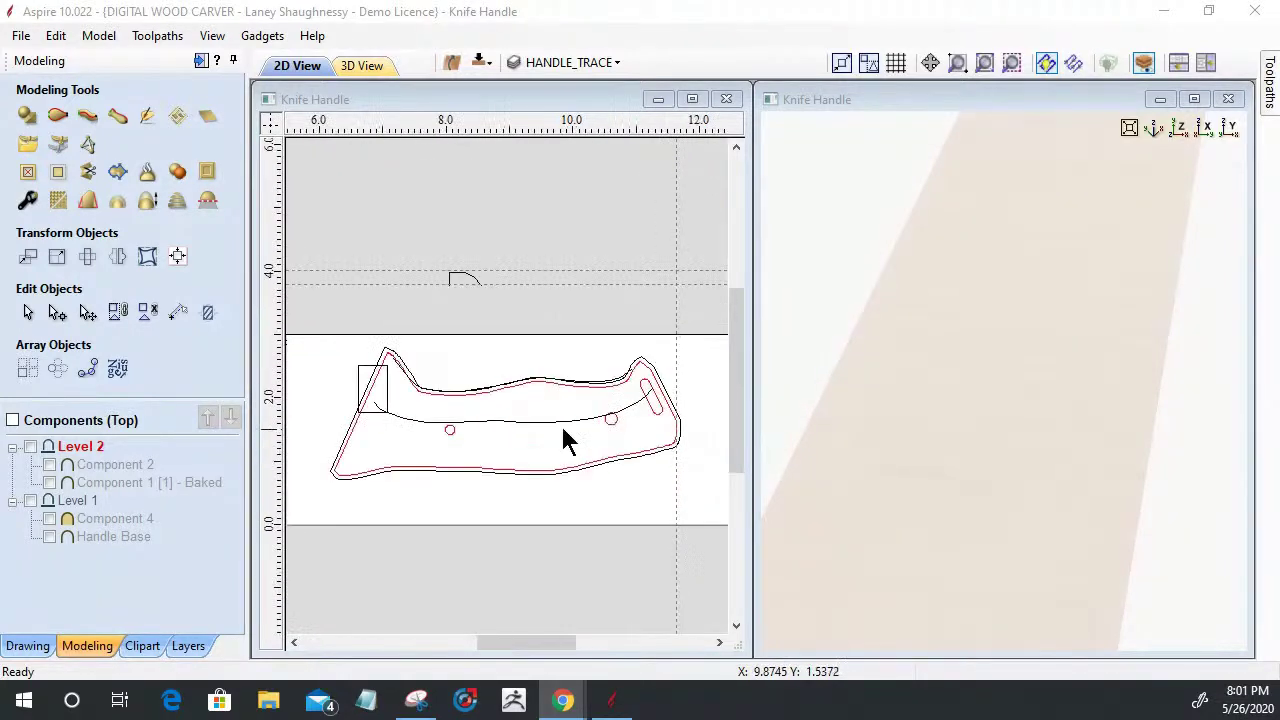
Preview the Level 1 Handle Base without Component 4, and switch the displayed model to Component 2 on Level 2
left_click(49, 537)
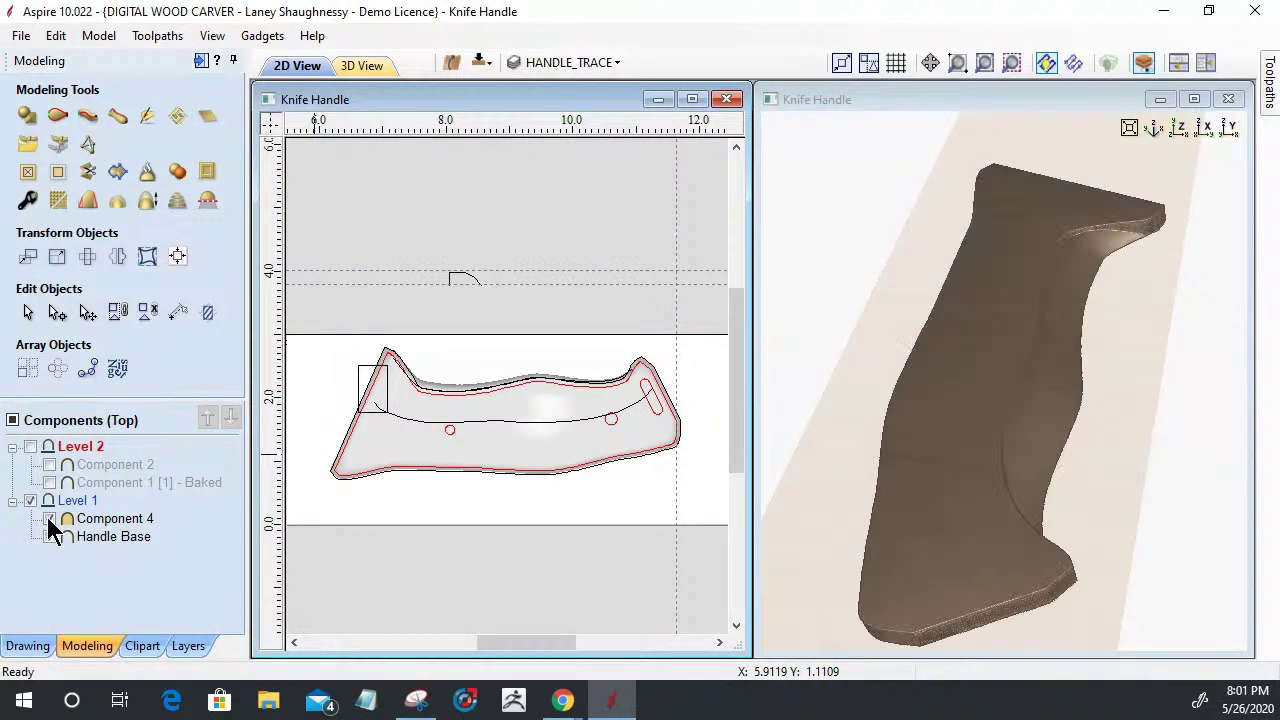
left_click(49, 519)
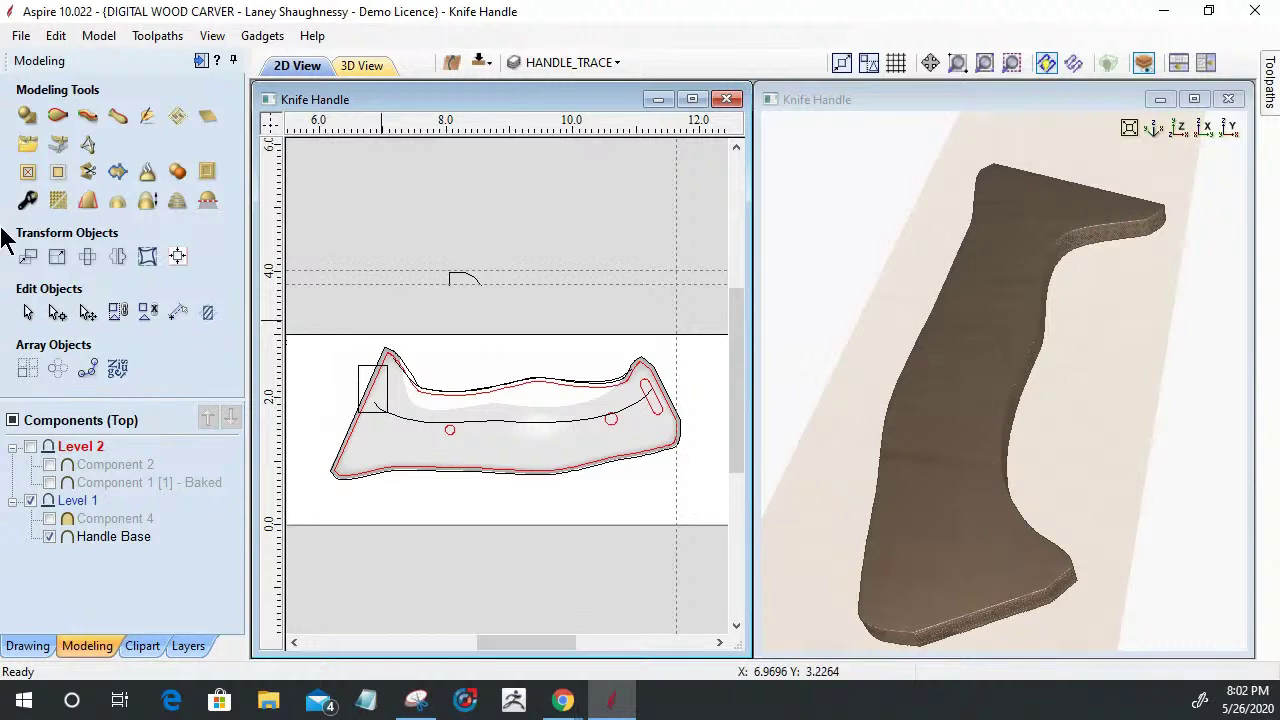
left_click(31, 500)
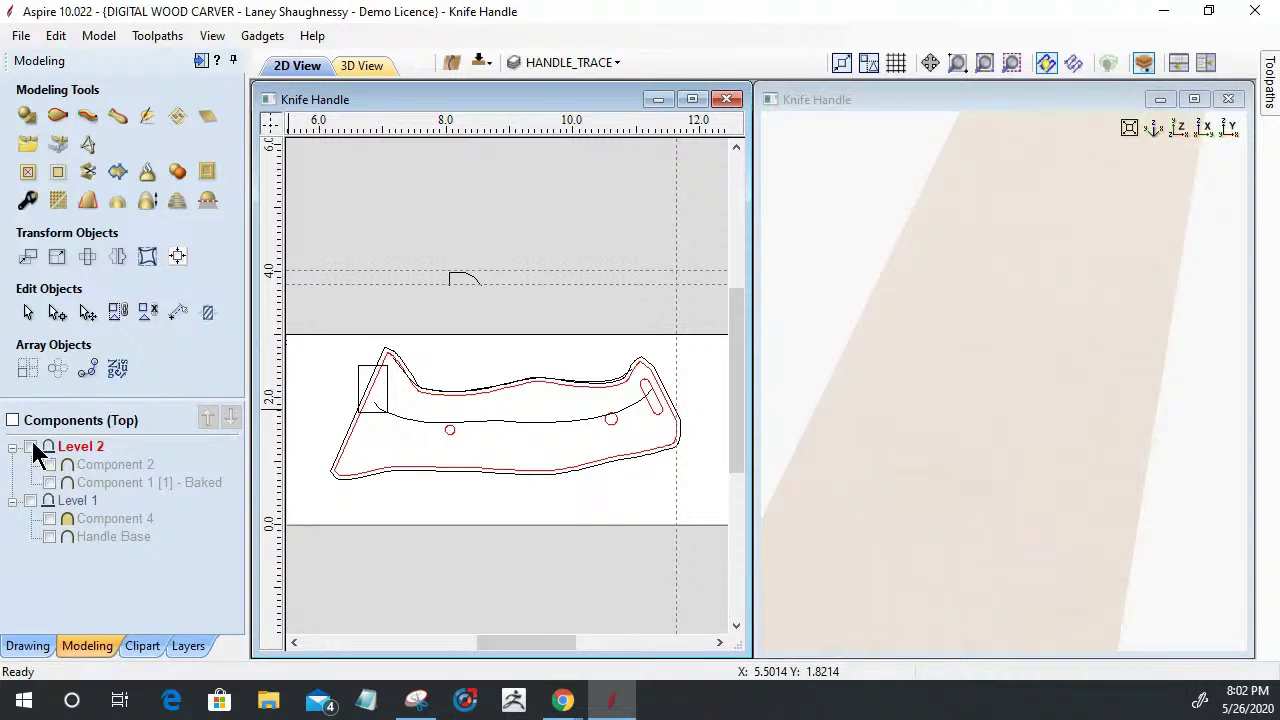
left_click(31, 447)
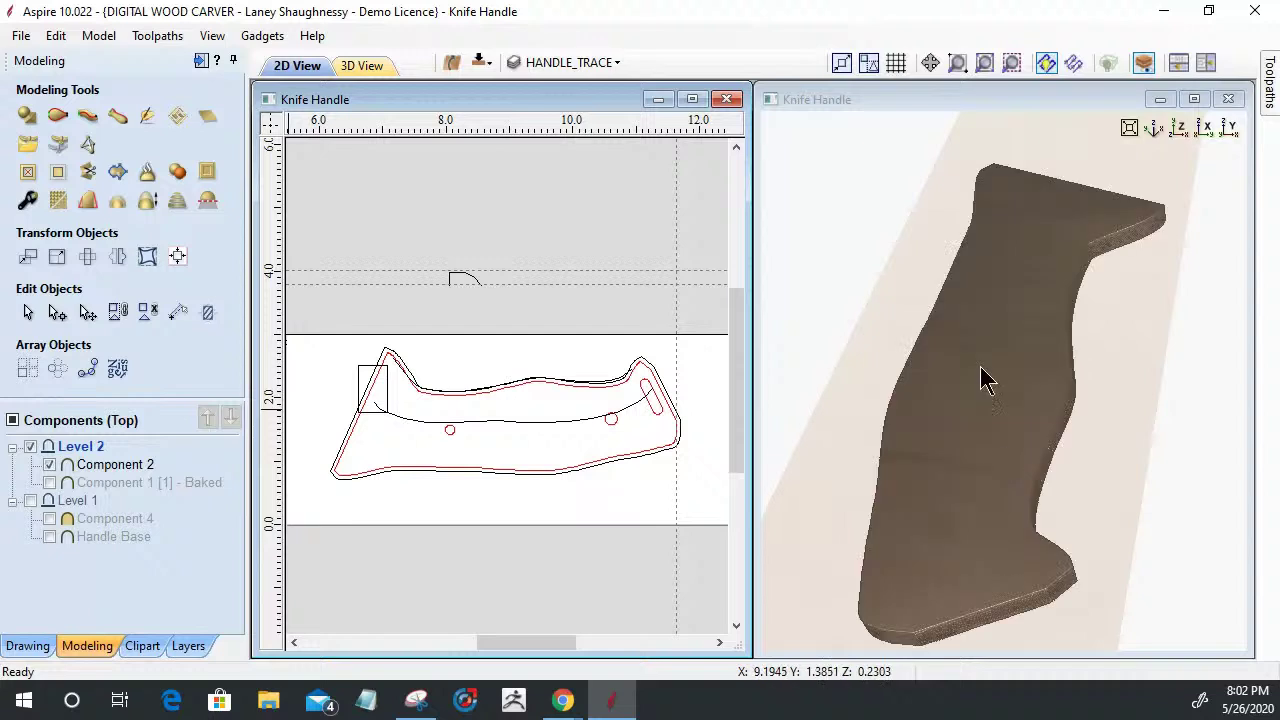
Hide the HANDLE_TRACE and Model layout Vectors layers and show the Model Trim Vectors layer
scroll(386, 394, "up", 3)
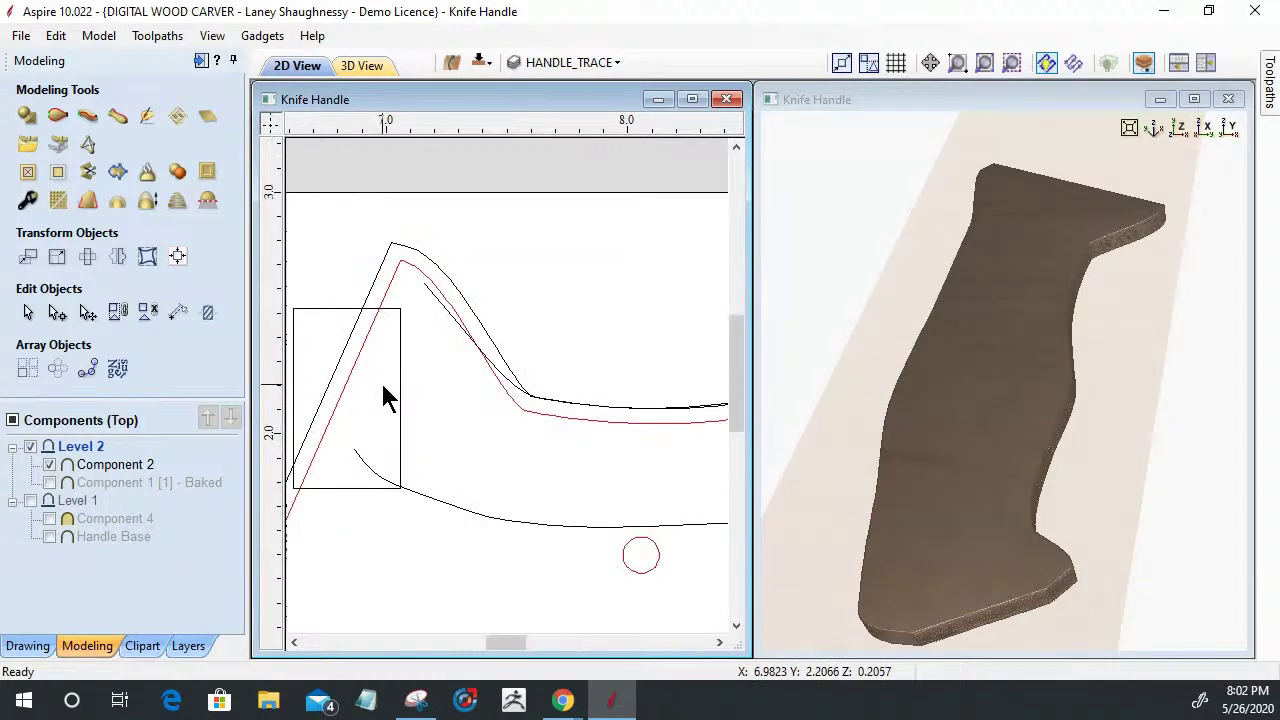
scroll(448, 300, "down", 1)
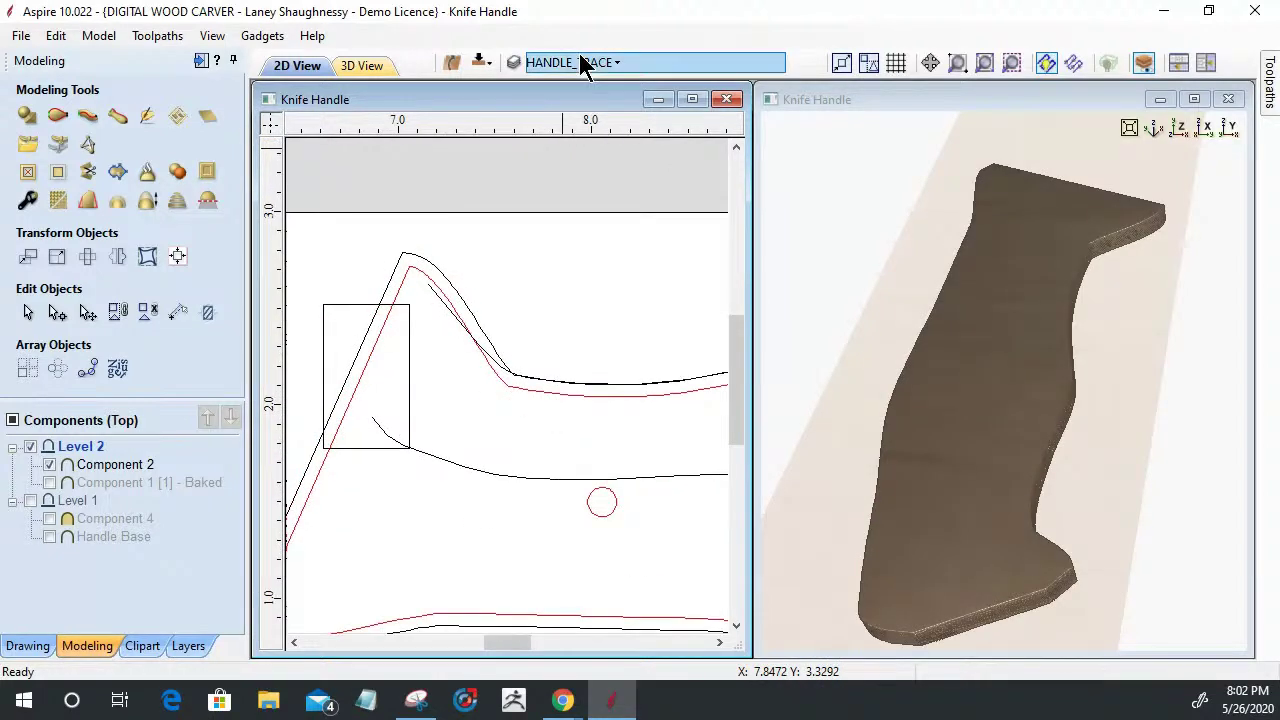
left_click(585, 62)
left_click(541, 135)
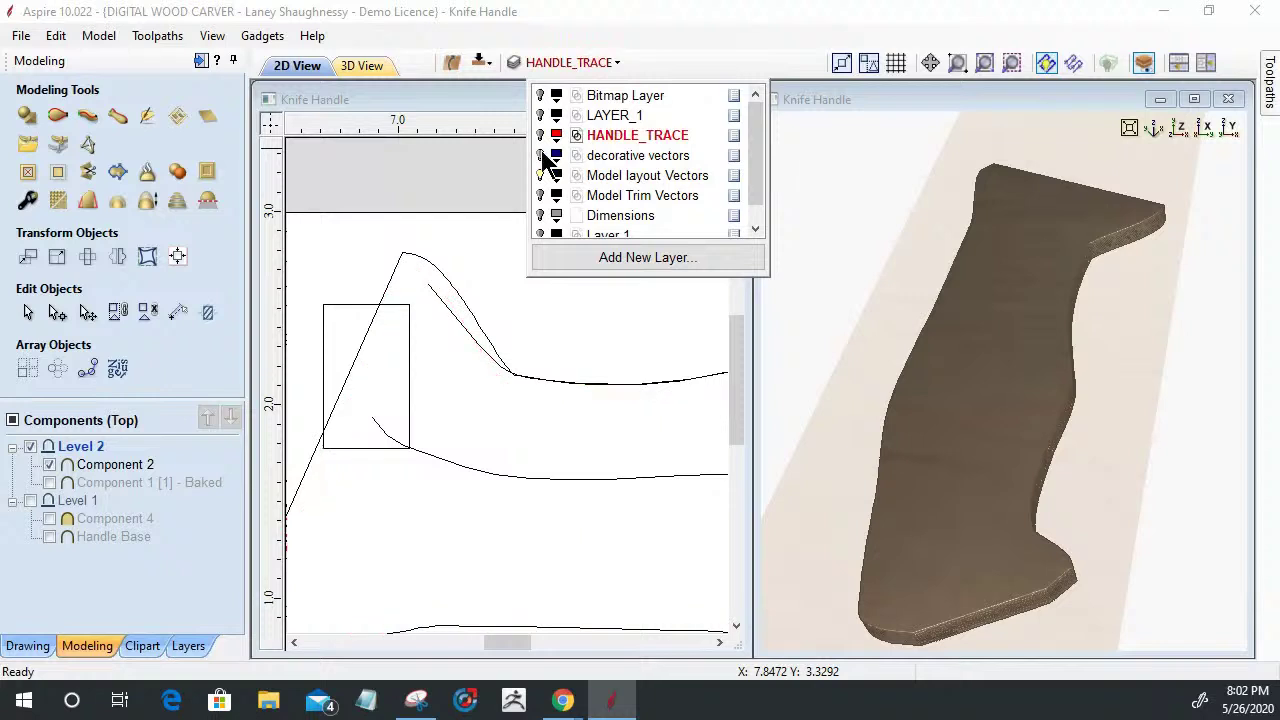
left_click(541, 175)
left_click(541, 195)
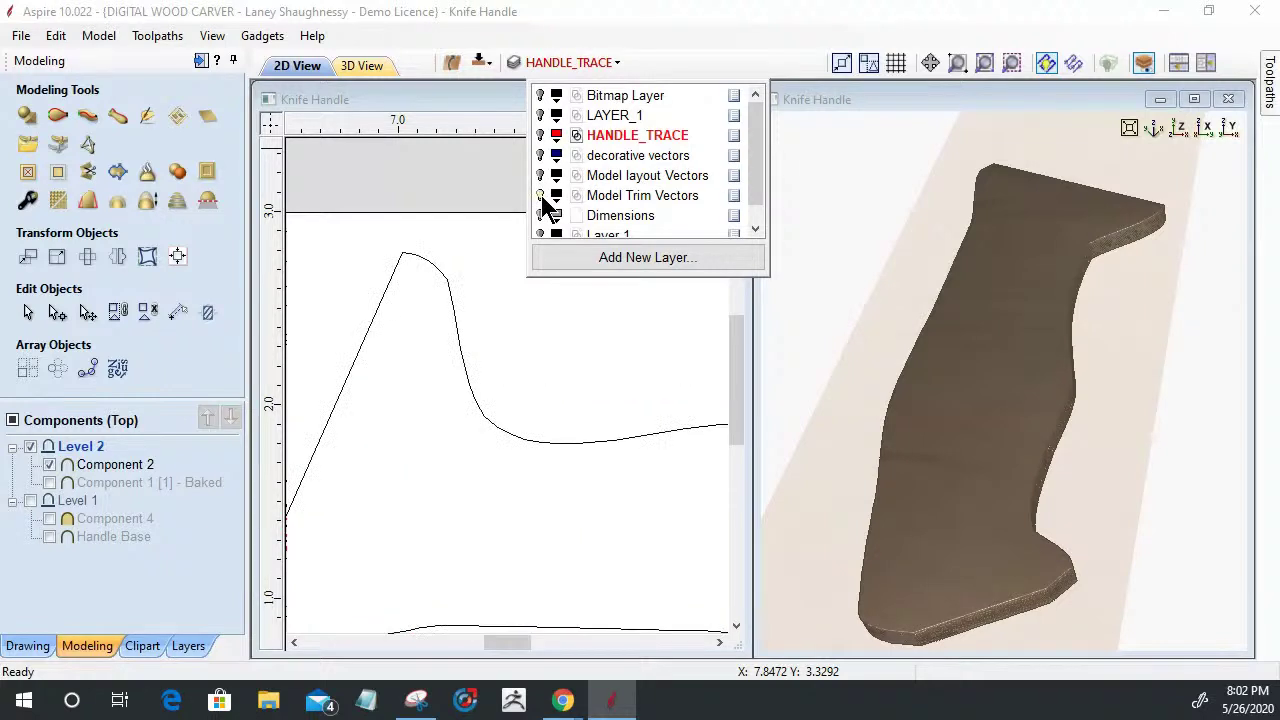
scroll(541, 311, "down", 4)
scroll(589, 363, "up", 5)
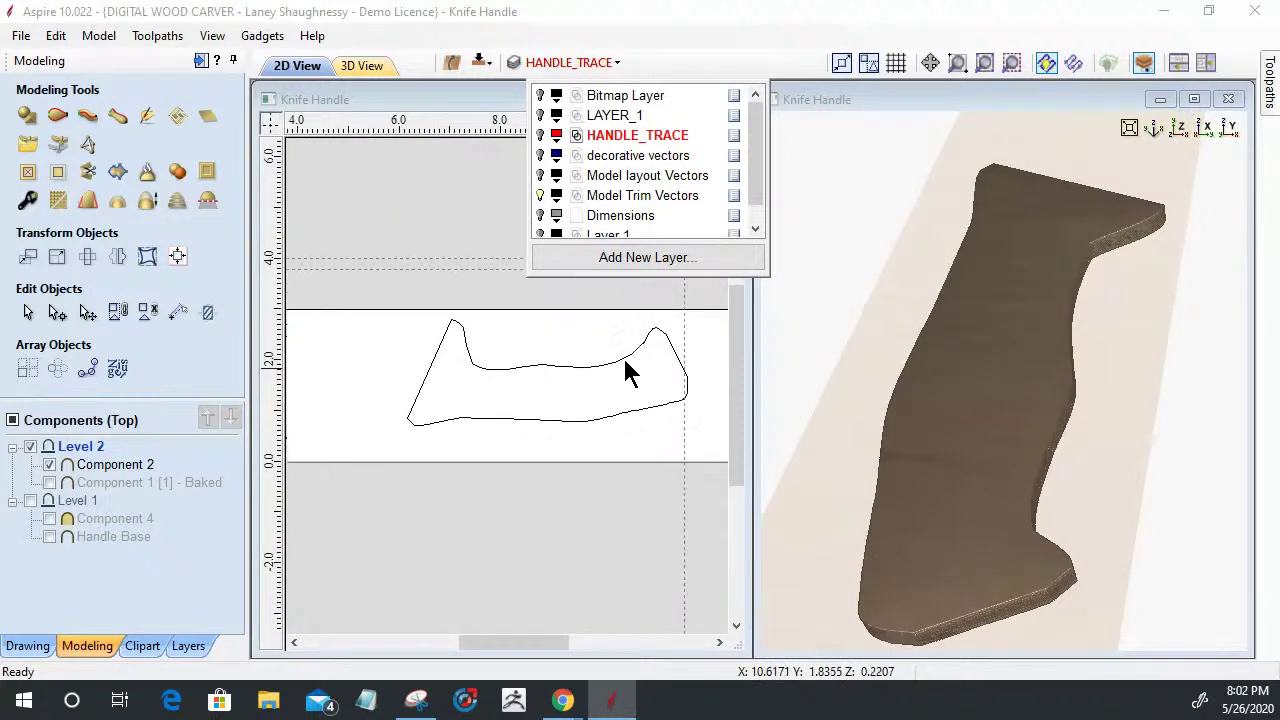